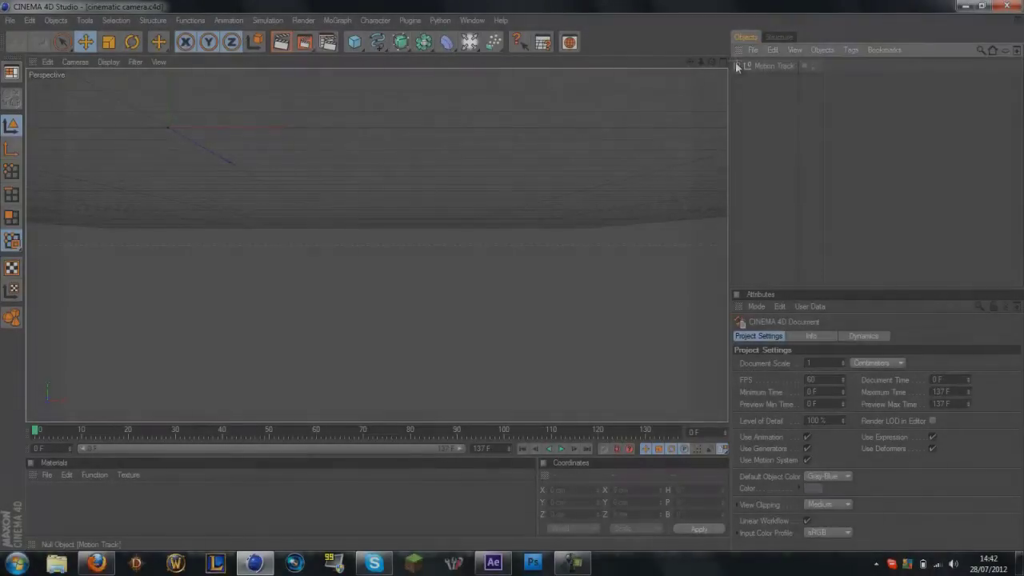
Move the 3D Tracker Camera out of the Motion Track null and delete the null.
left_click(736, 65)
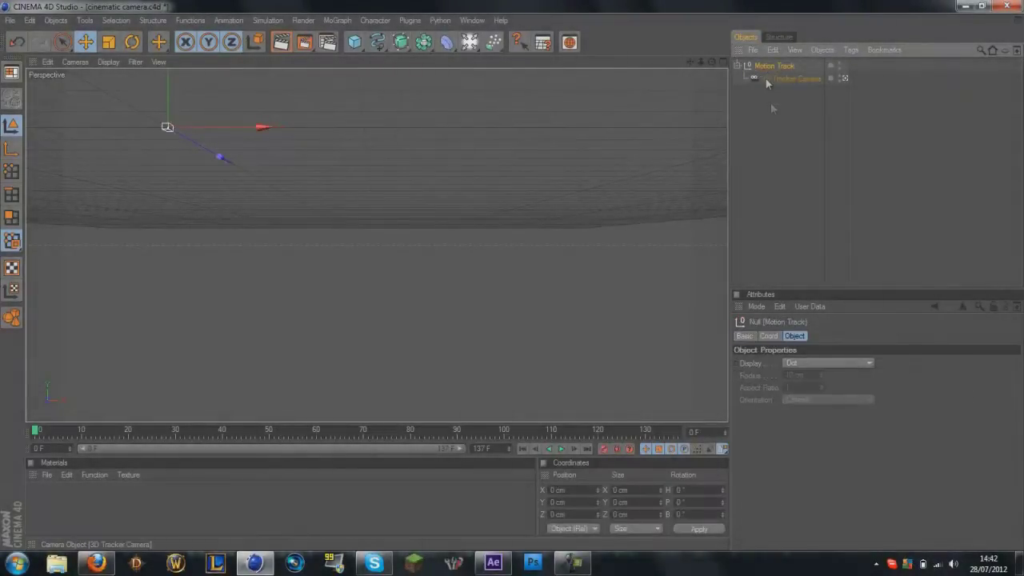
left_click(770, 104)
left_click_drag(769, 79, 750, 191)
left_click(766, 68)
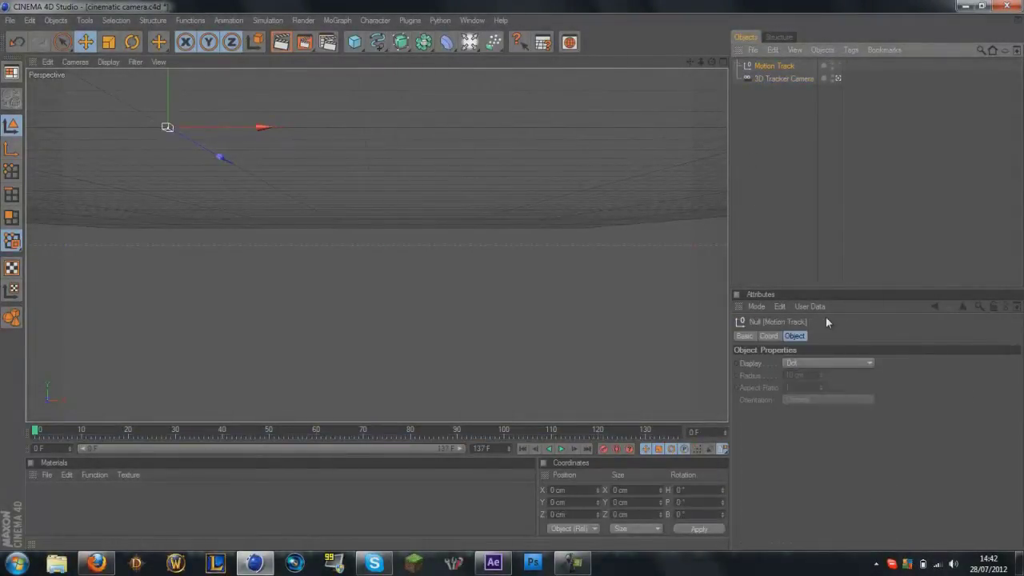
key("Delete")
left_click(816, 119)
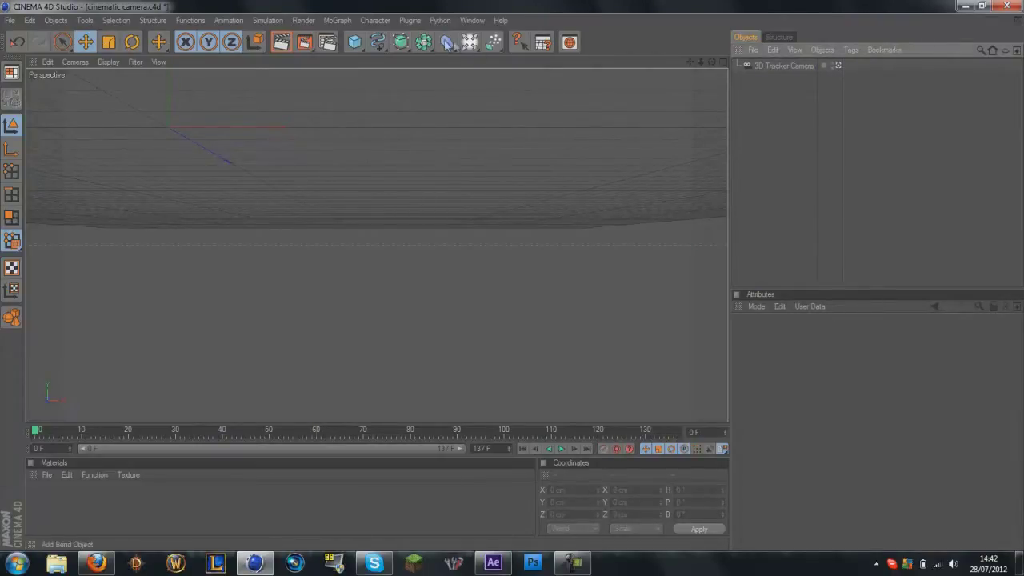
Add a Background object to the scene and create a new material.
left_click(469, 41)
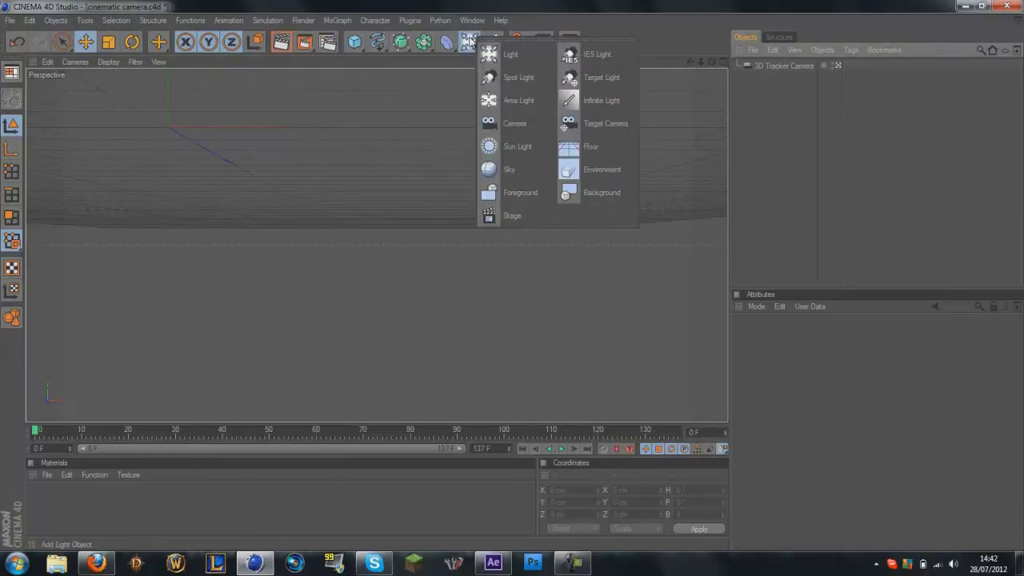
left_click_drag(469, 42, 592, 192)
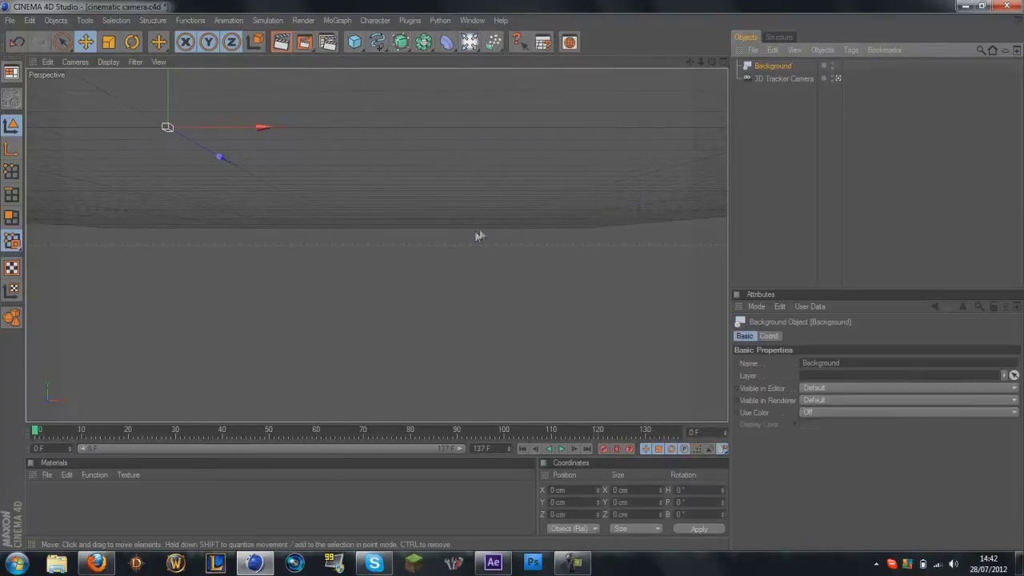
left_click(46, 475)
left_click(75, 325)
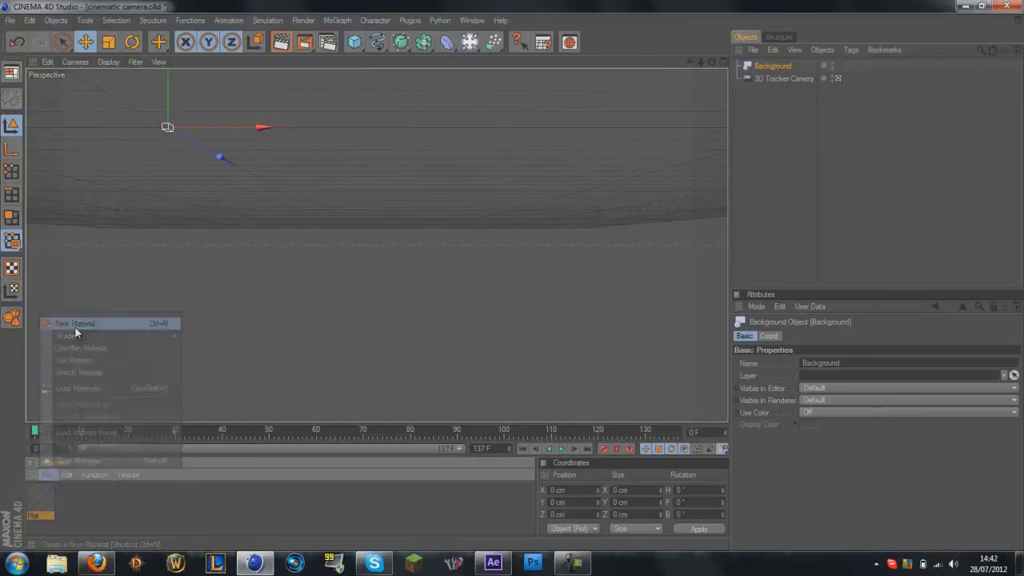
Turn off the new material's Specular channel and browse the Videos library for an image to load as its Color texture.
double_click(40, 498)
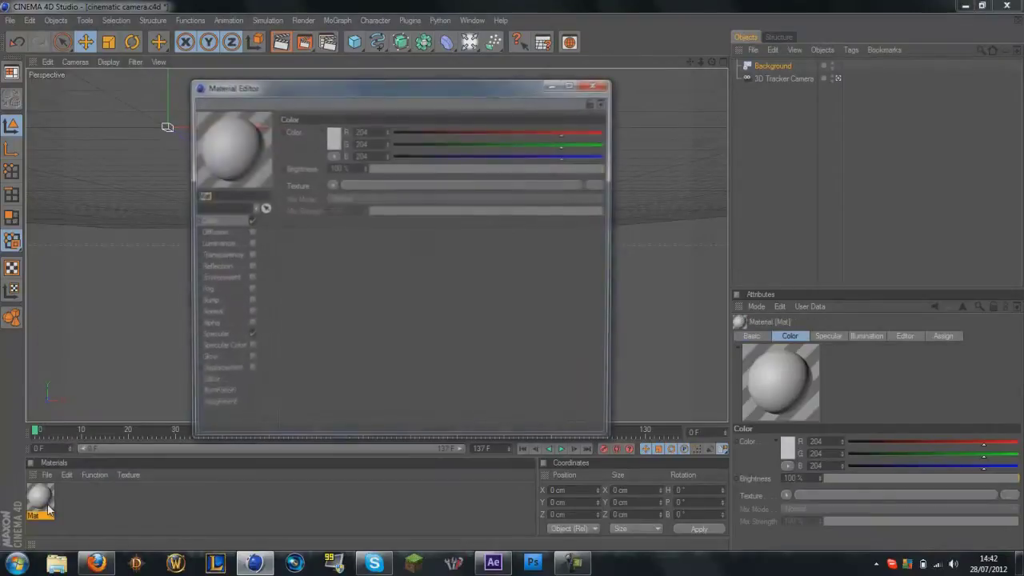
left_click(250, 335)
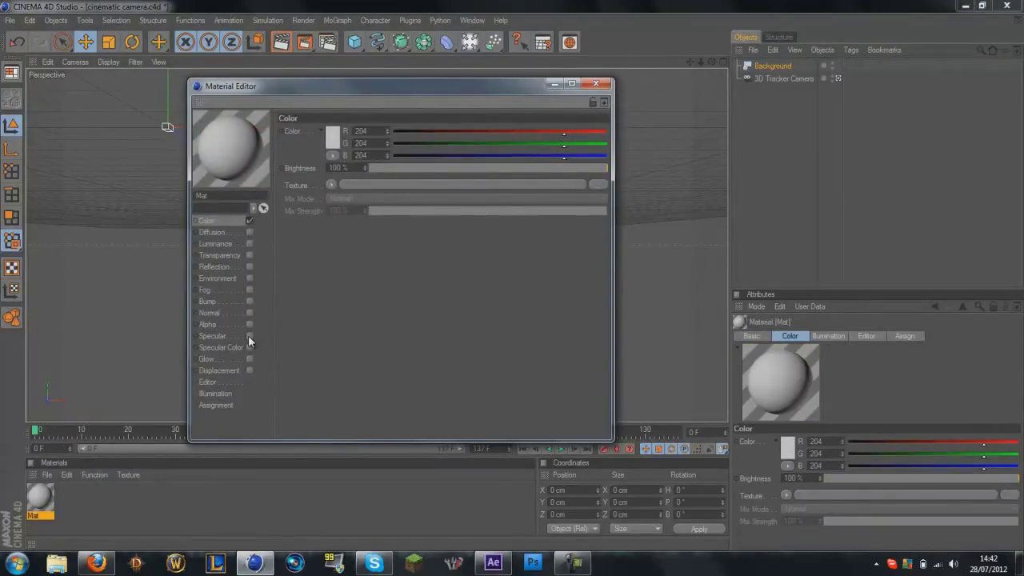
left_click(328, 183)
left_click(333, 211)
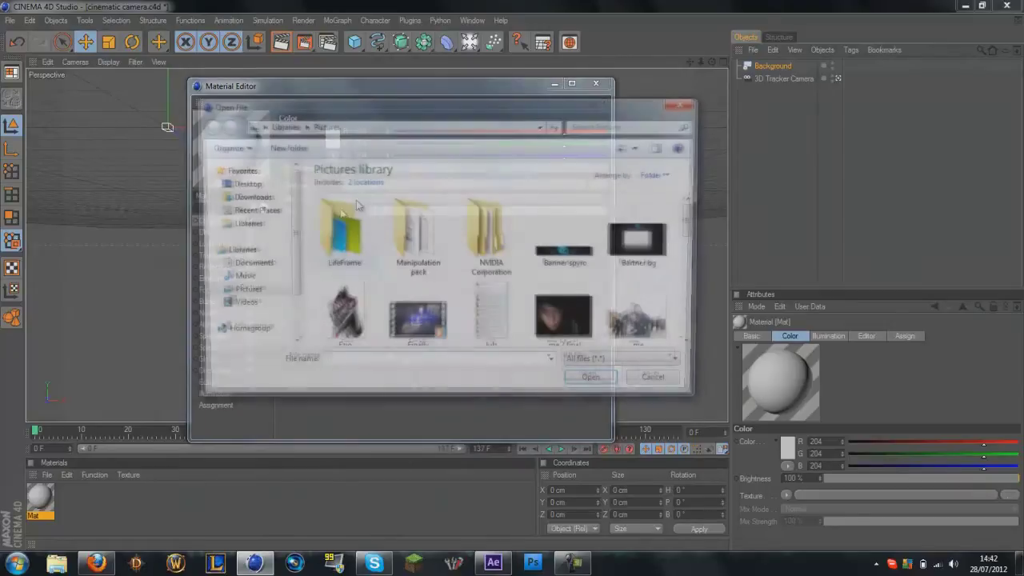
left_click(263, 267)
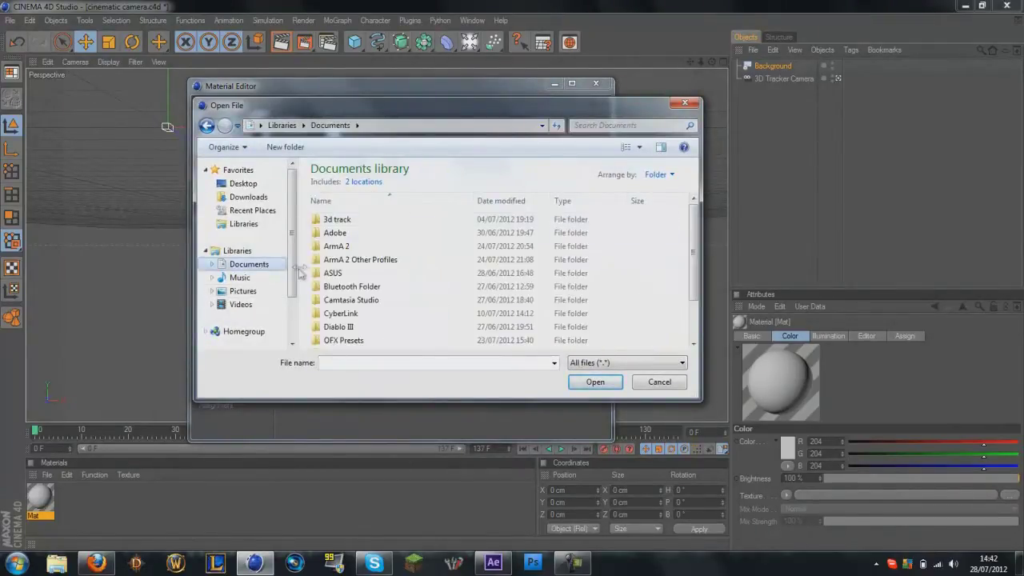
left_click(241, 304)
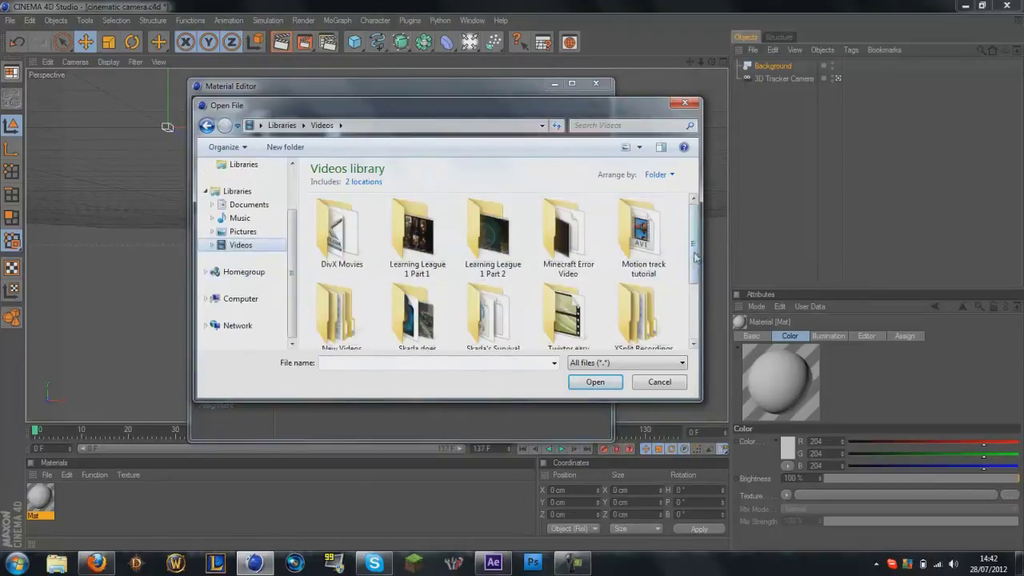
mouse_move(693, 240)
left_mouse_down()
mouse_move(703, 325)
mouse_move(707, 208)
mouse_move(703, 316)
mouse_move(701, 224)
left_mouse_up()
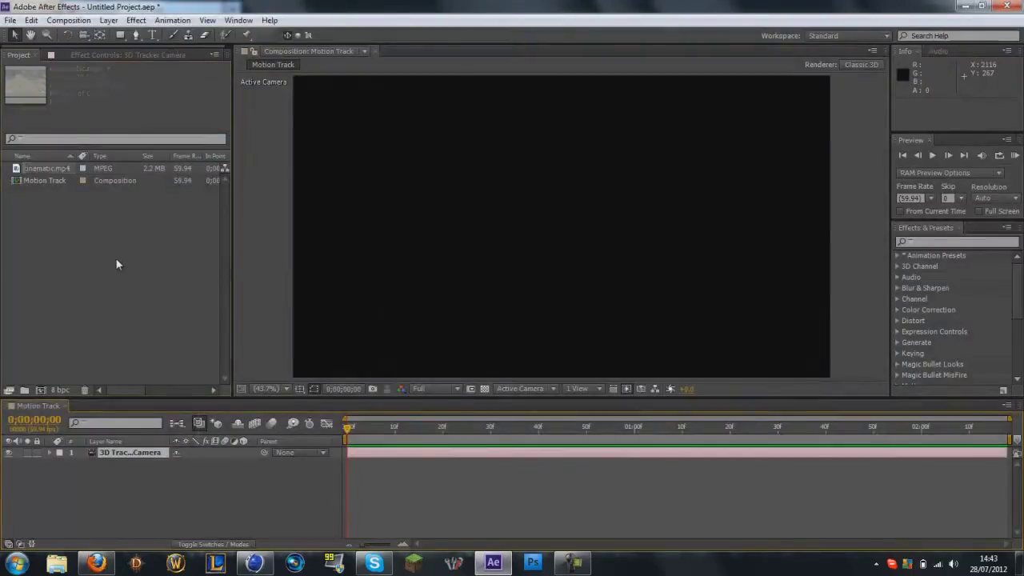
Check the footage folder in After Effects' import dialog, dismiss it without importing, and return to Cinema 4D.
double_click(116, 257)
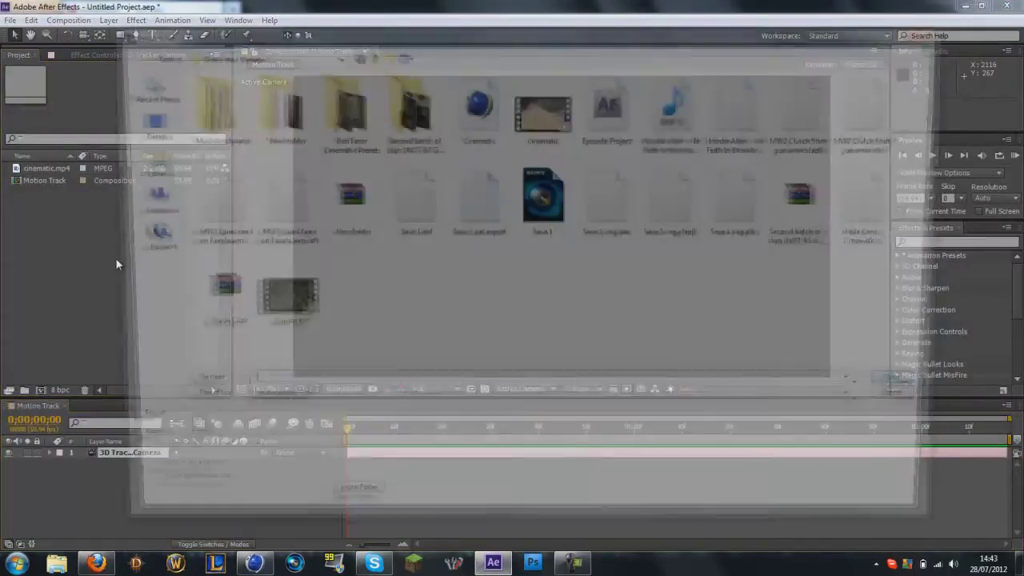
left_click(933, 30)
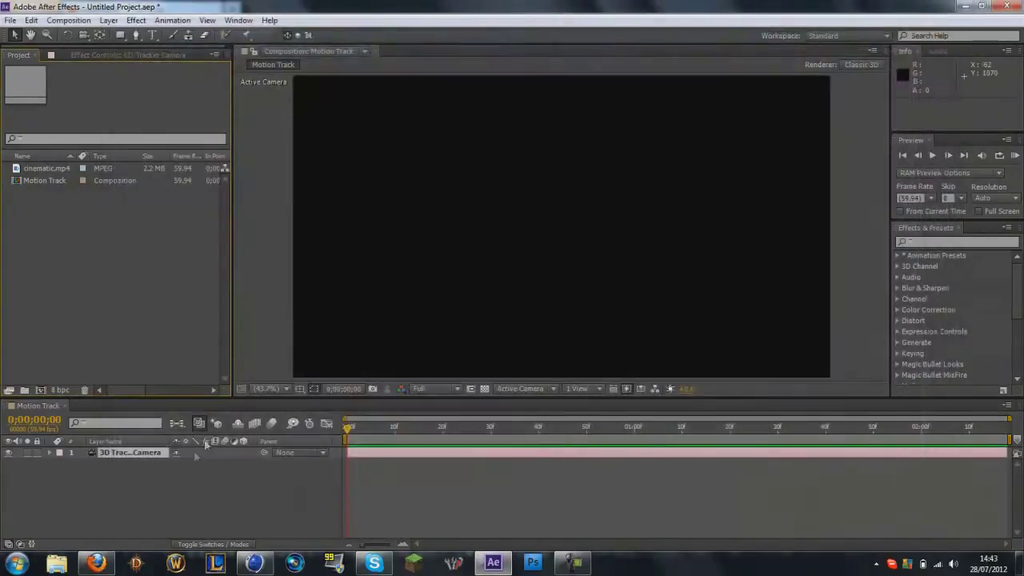
left_click(265, 565)
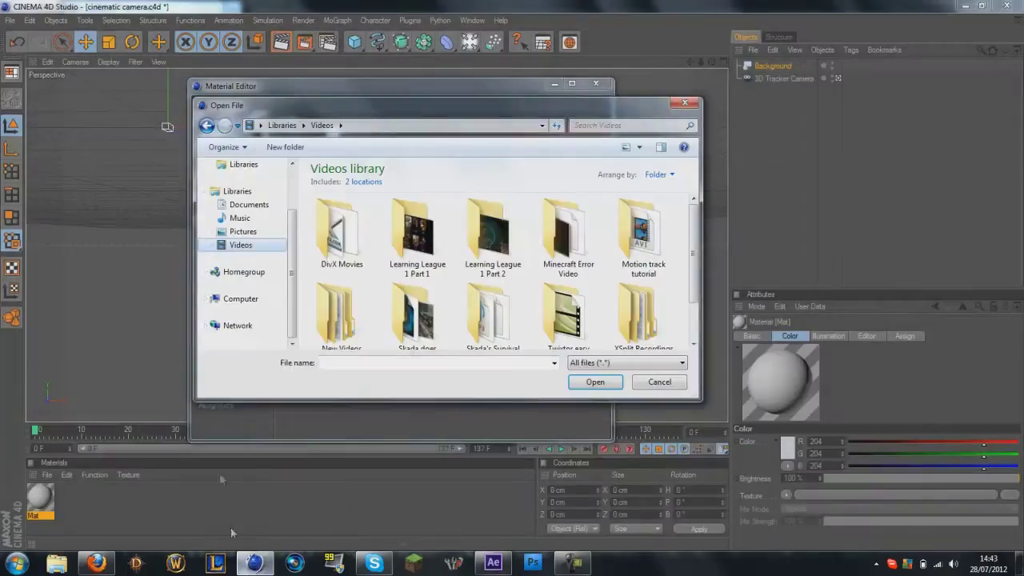
Load the cinematic video from the Skada does Damage 1 folder as the Color texture, copying it to the document location.
scroll(644, 252, "down", 3)
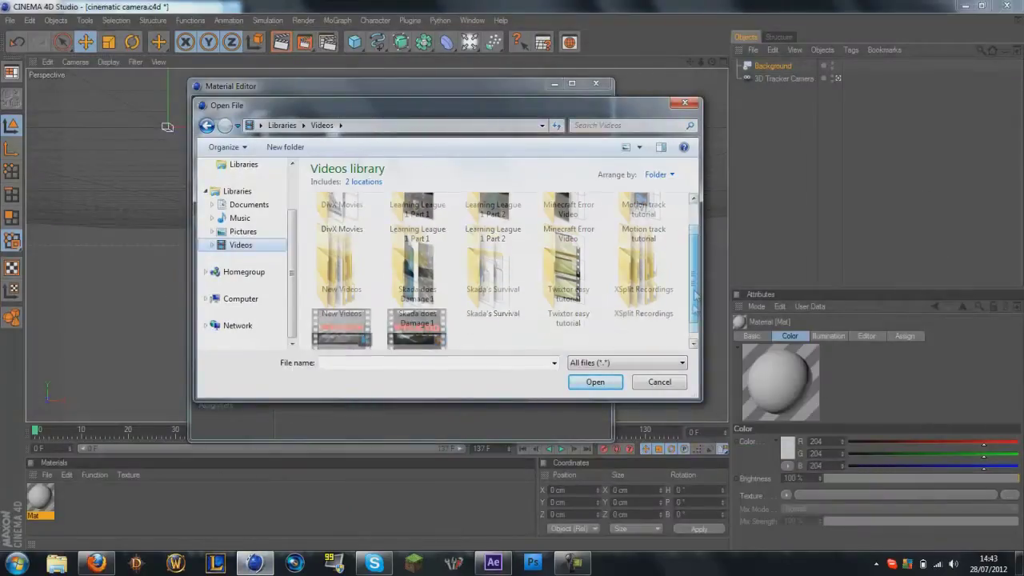
double_click(416, 240)
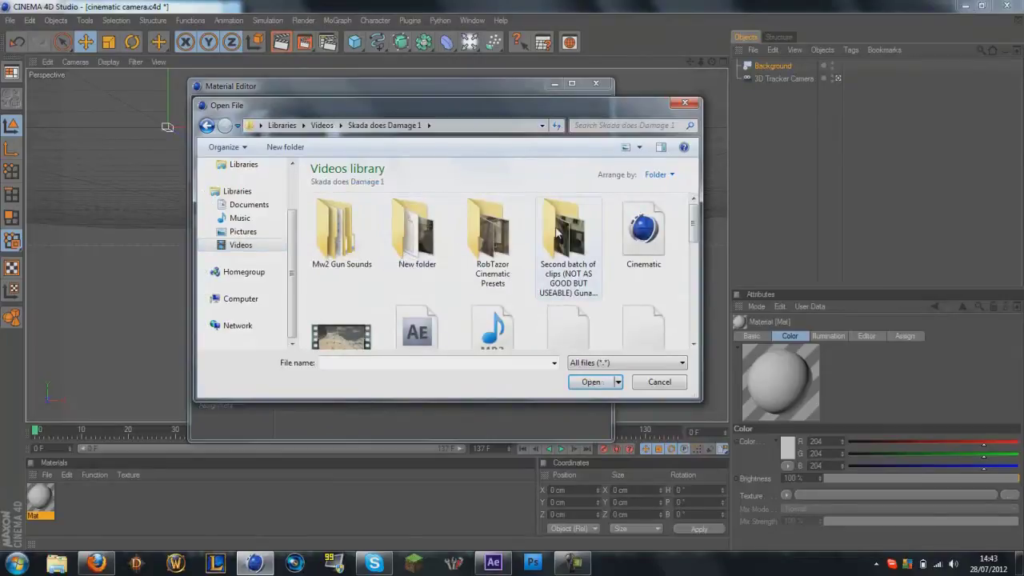
scroll(603, 239, "down", 3)
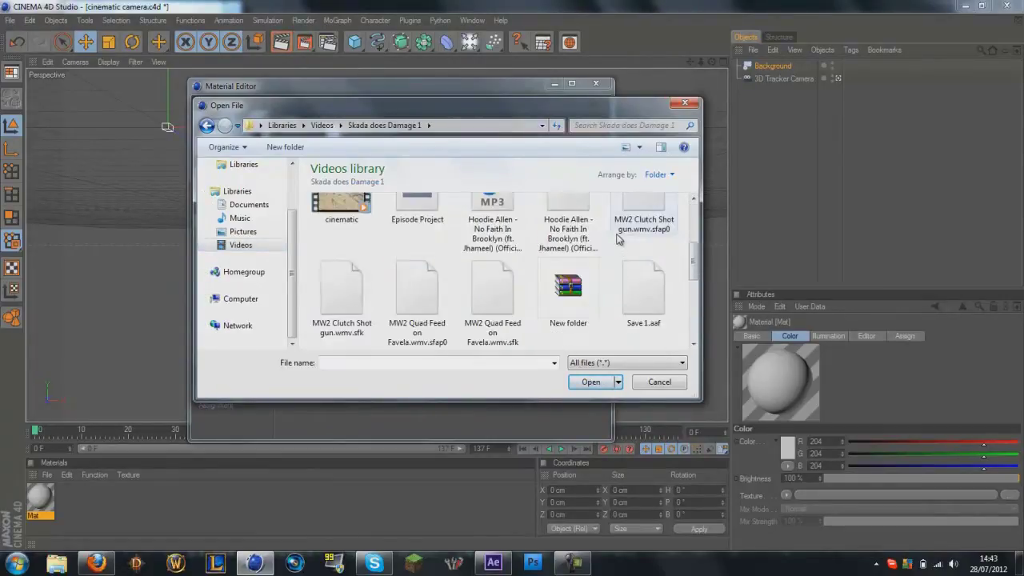
scroll(365, 264, "up", 1)
left_click(349, 256)
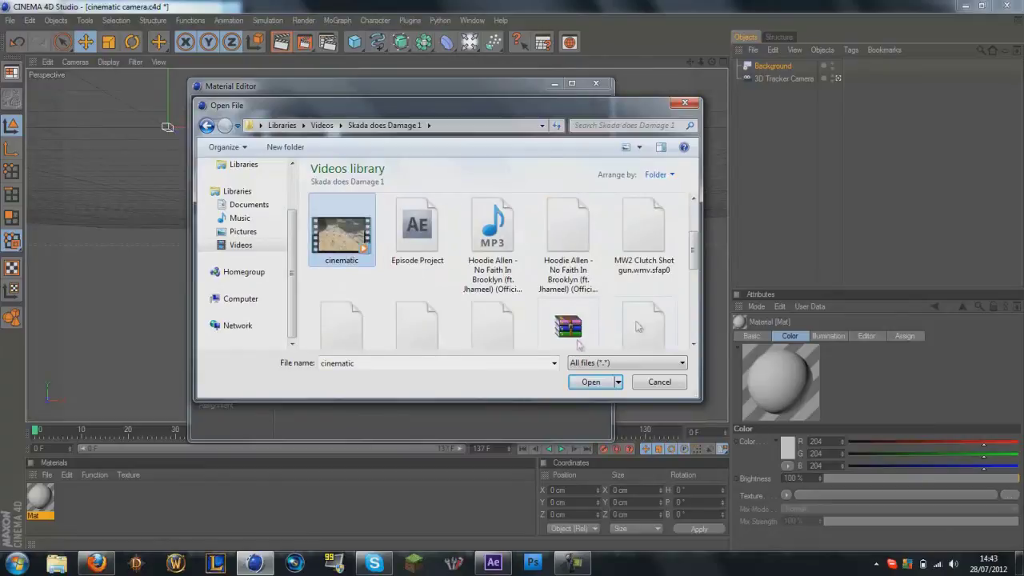
left_click(594, 383)
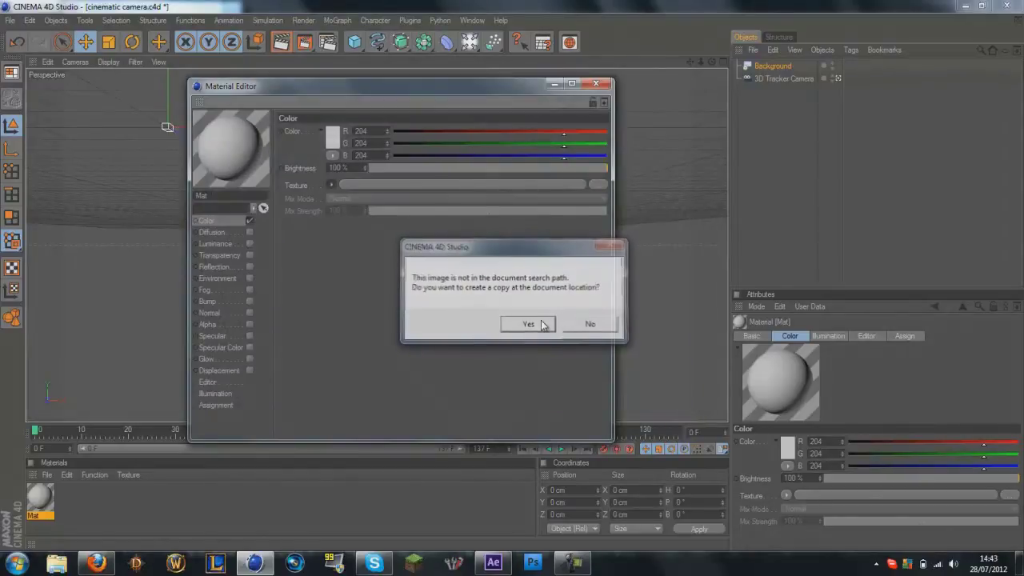
left_click(543, 324)
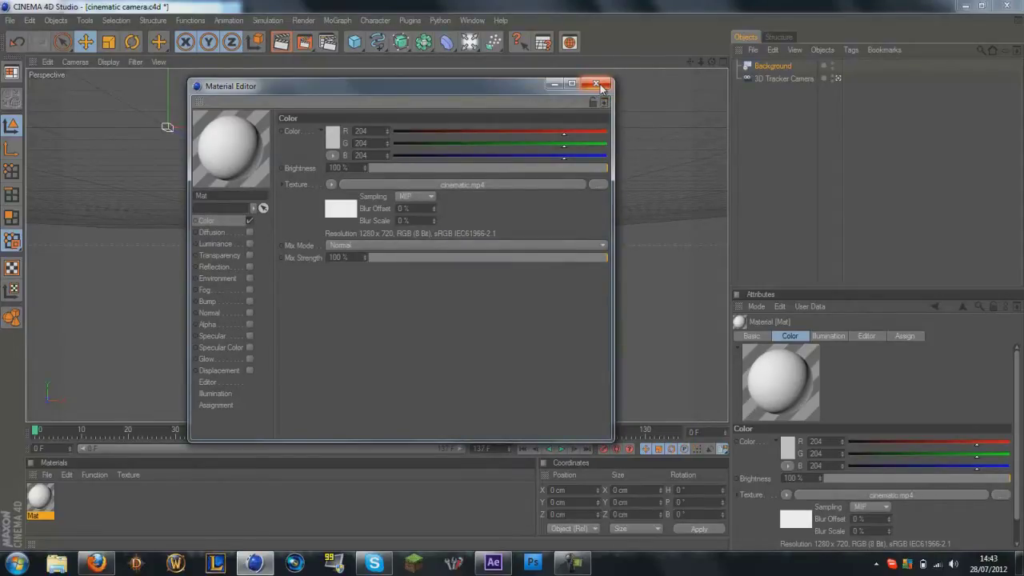
Find the cinematic clip in the Videos library's Skada does Damage 1 folder in Windows Explorer and play it.
left_click(17, 563)
left_click(200, 308)
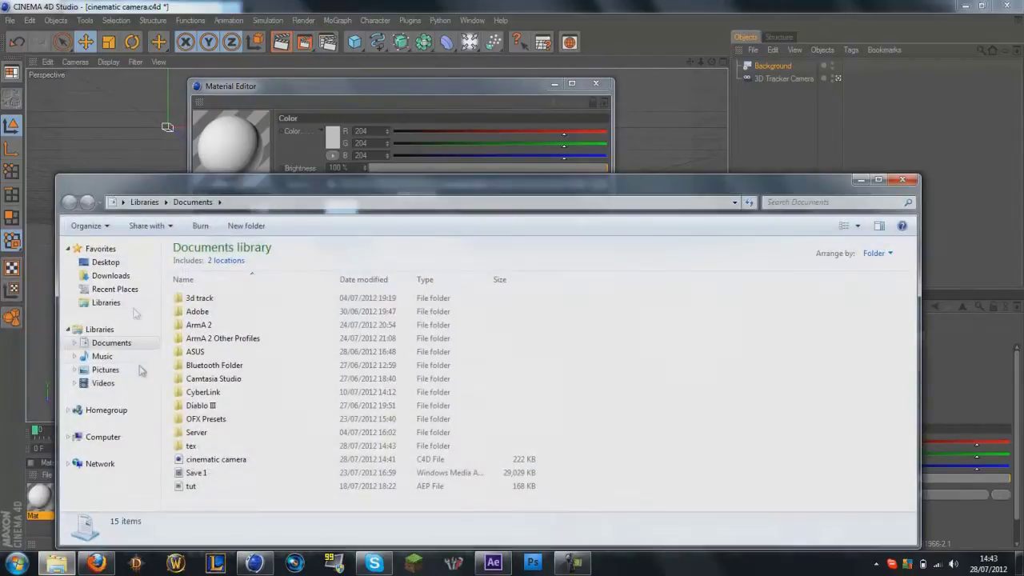
left_click(126, 383)
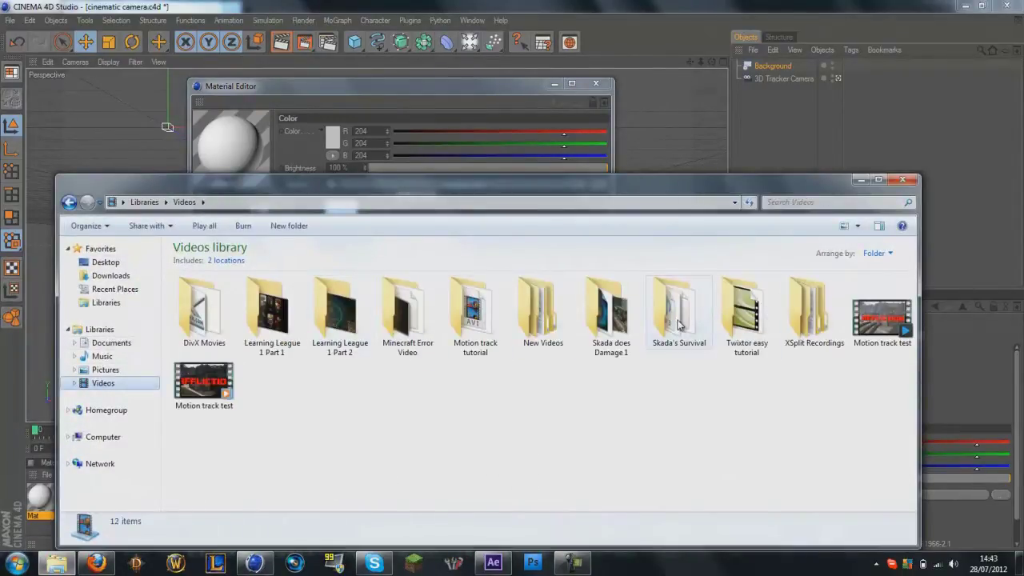
double_click(628, 320)
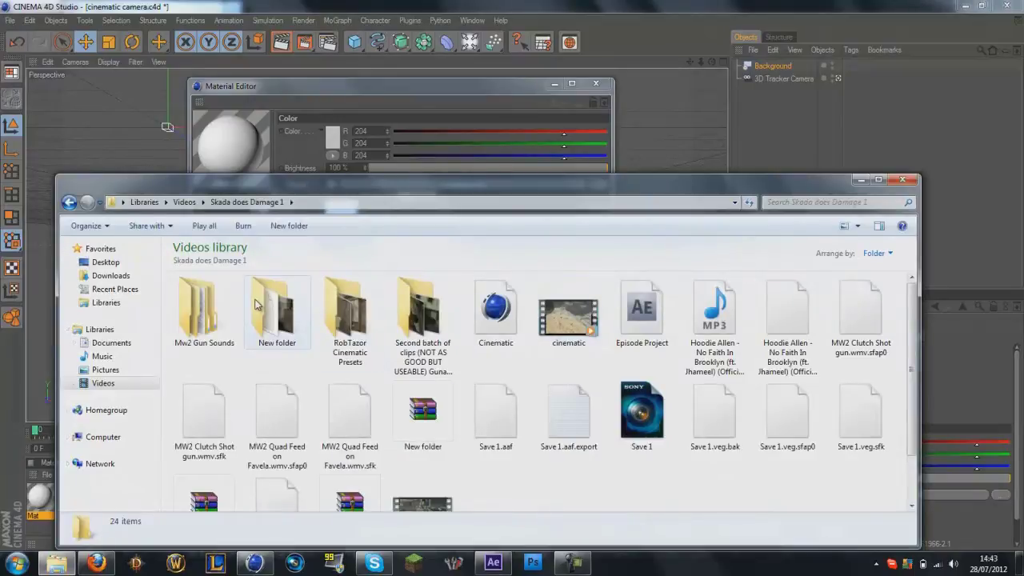
left_click(566, 323)
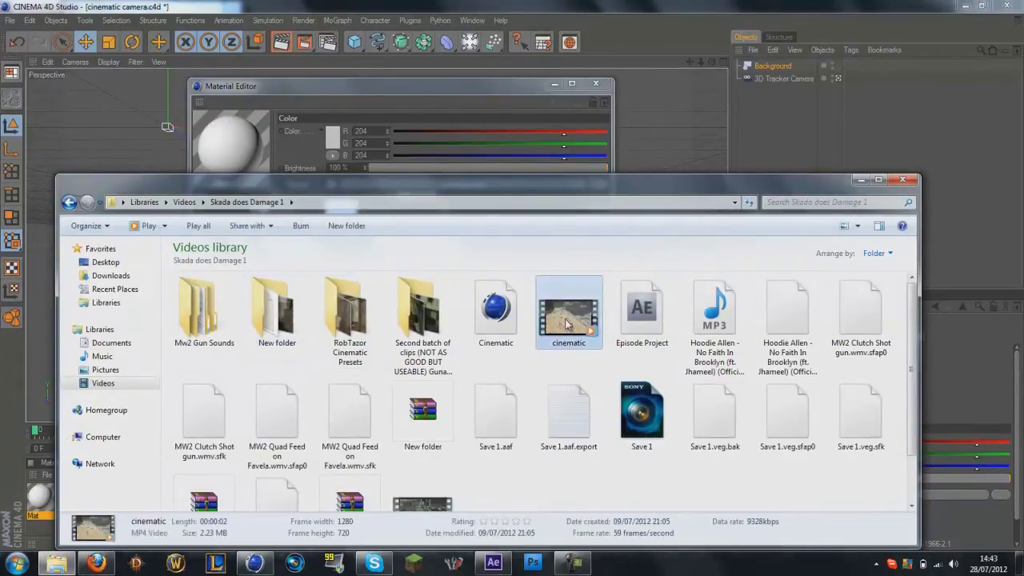
double_click(566, 323)
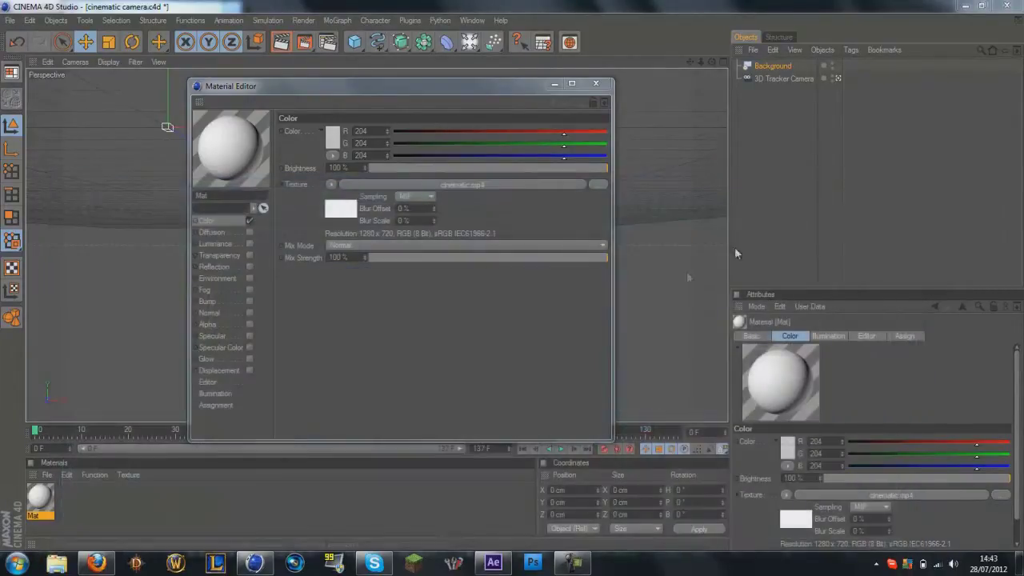
Close the Material Editor and apply the video material to the Background object.
left_click(597, 85)
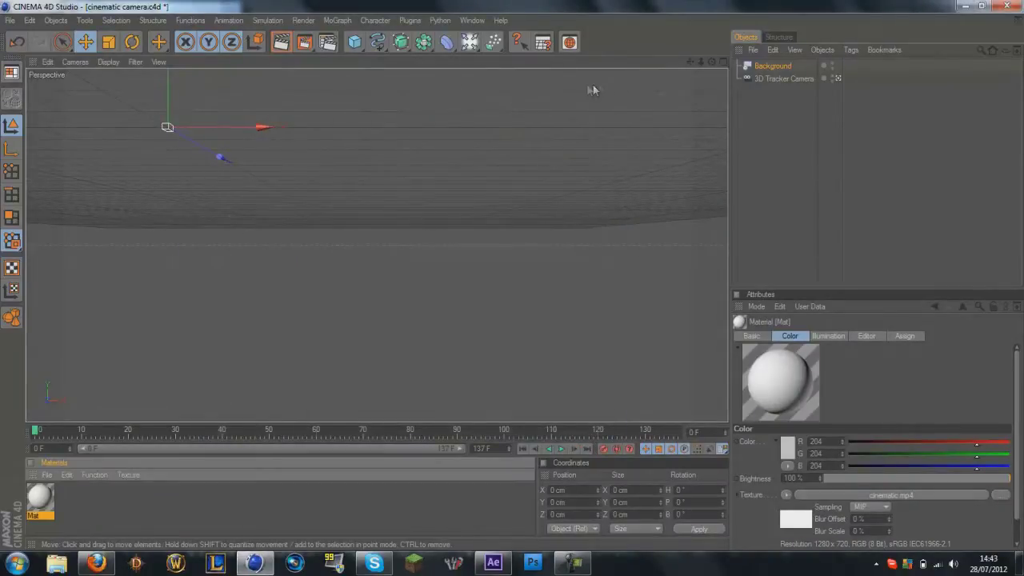
left_click(245, 484)
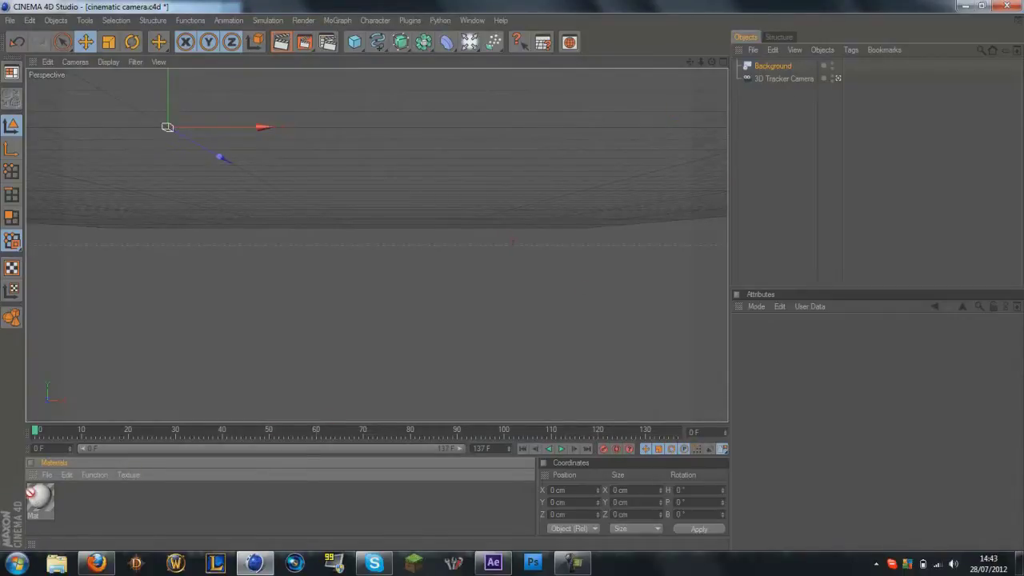
left_click_drag(48, 514, 840, 115)
left_click_drag(768, 64, 768, 65)
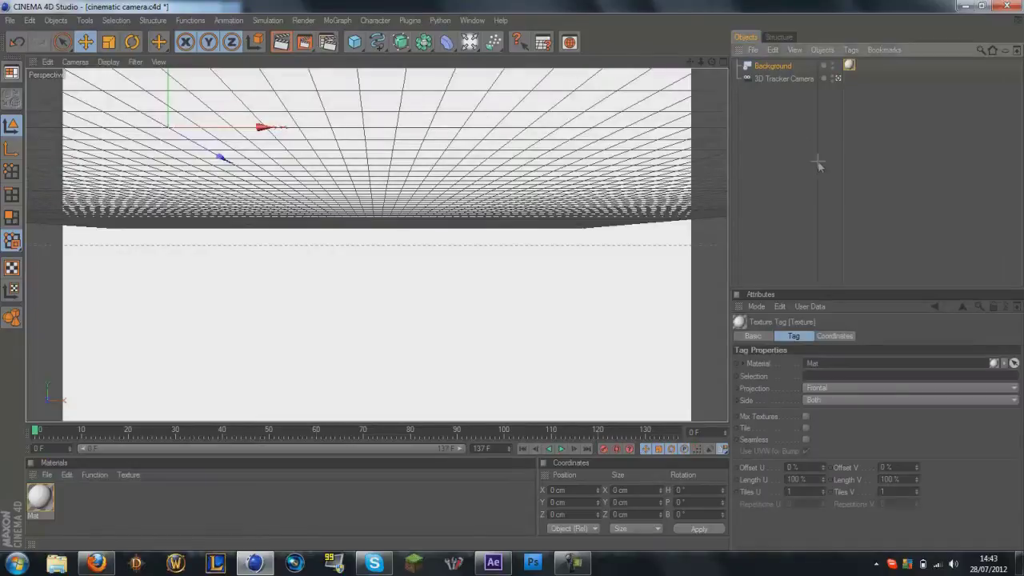
Review the projection options of the Background object's texture tag, keeping Frontal.
left_click(816, 152)
left_click(796, 76)
left_click(772, 66)
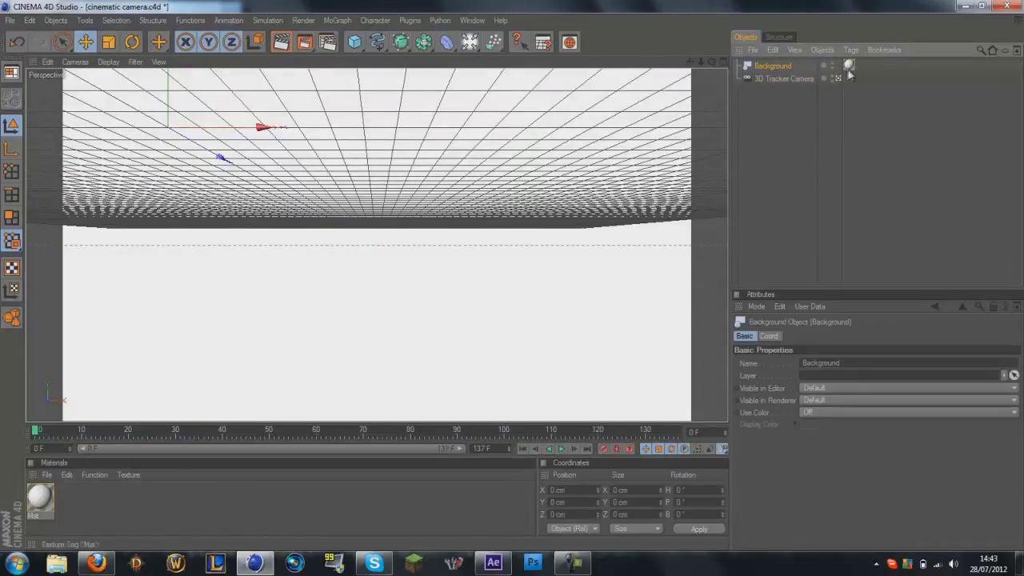
left_click(849, 64)
left_click(877, 387)
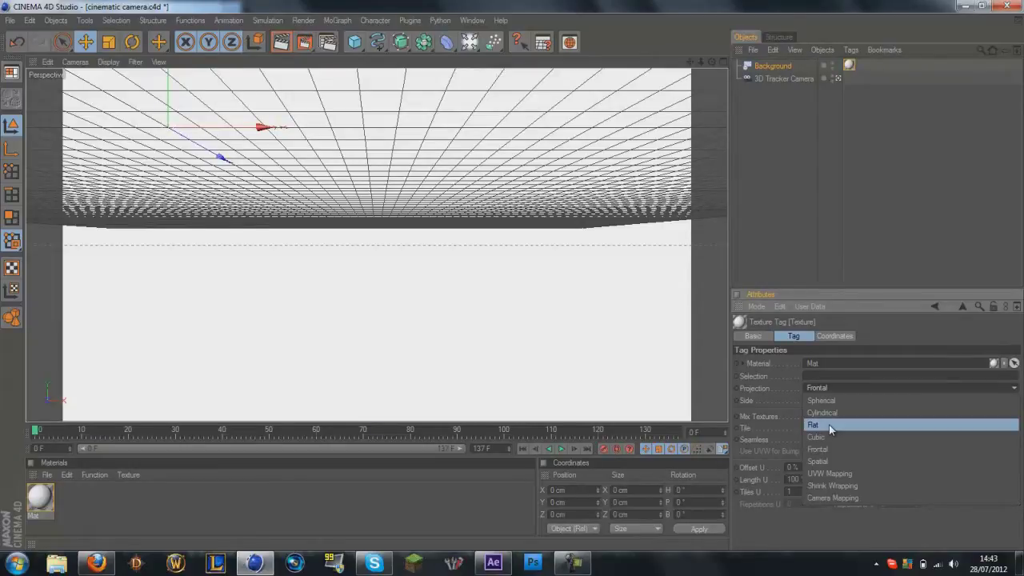
left_click(828, 203)
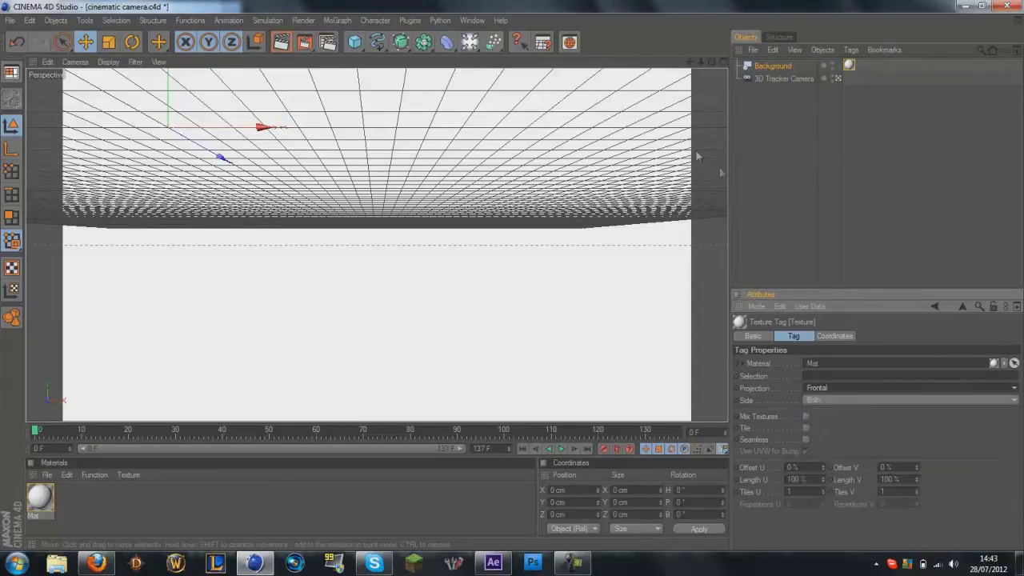
left_click(805, 151)
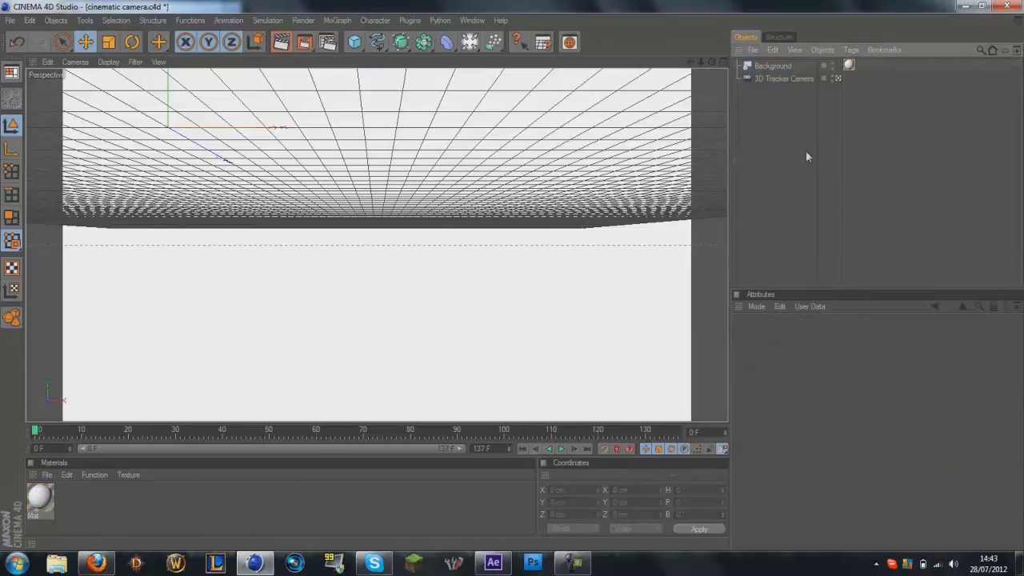
Render a preview of the perspective view and reopen the background material in the Material Editor.
left_click(282, 43)
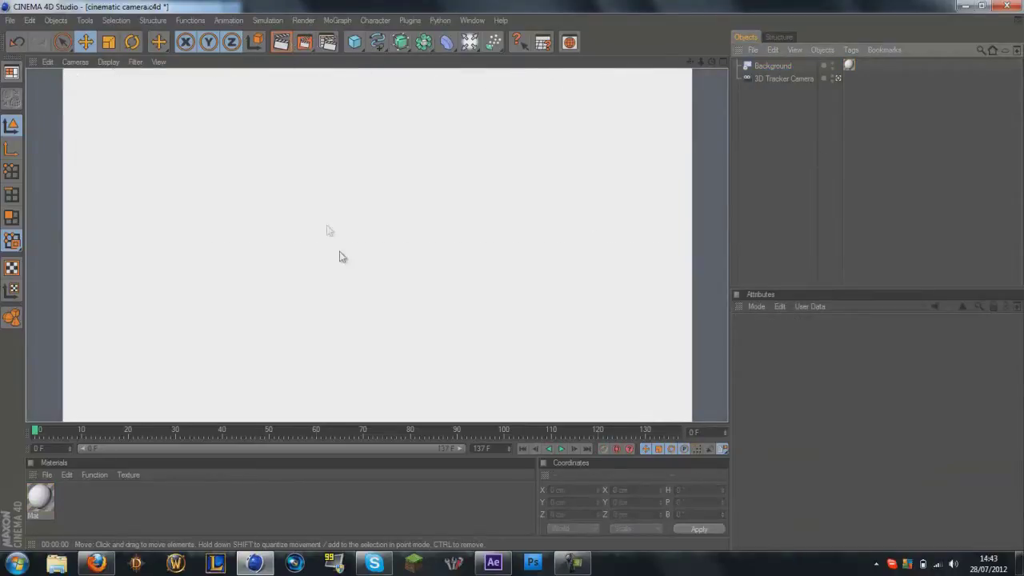
left_click(216, 389)
double_click(40, 500)
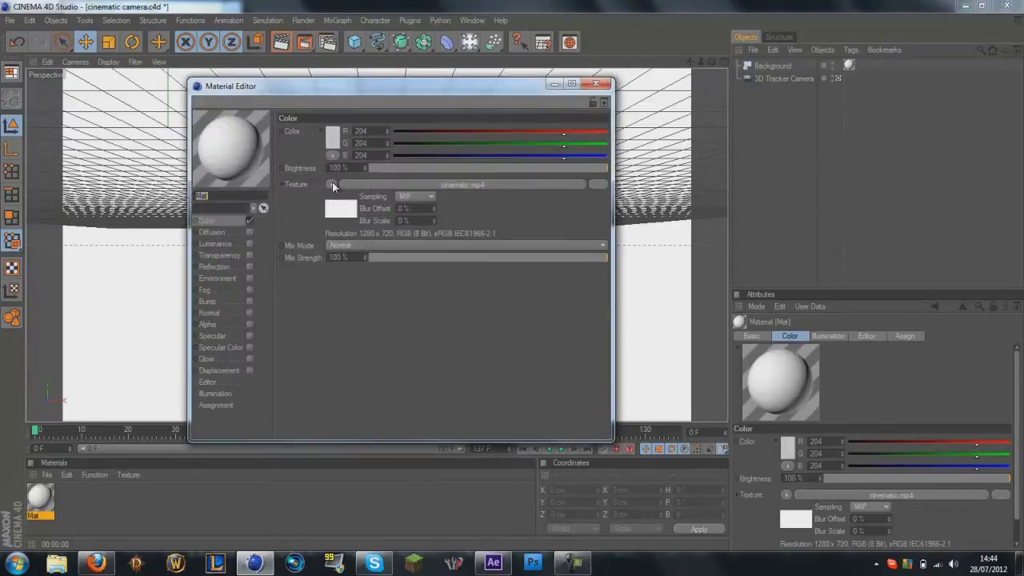
Reload the cinematic clip as the background material's color texture and close the Material Editor.
left_click(333, 185)
left_click(344, 205)
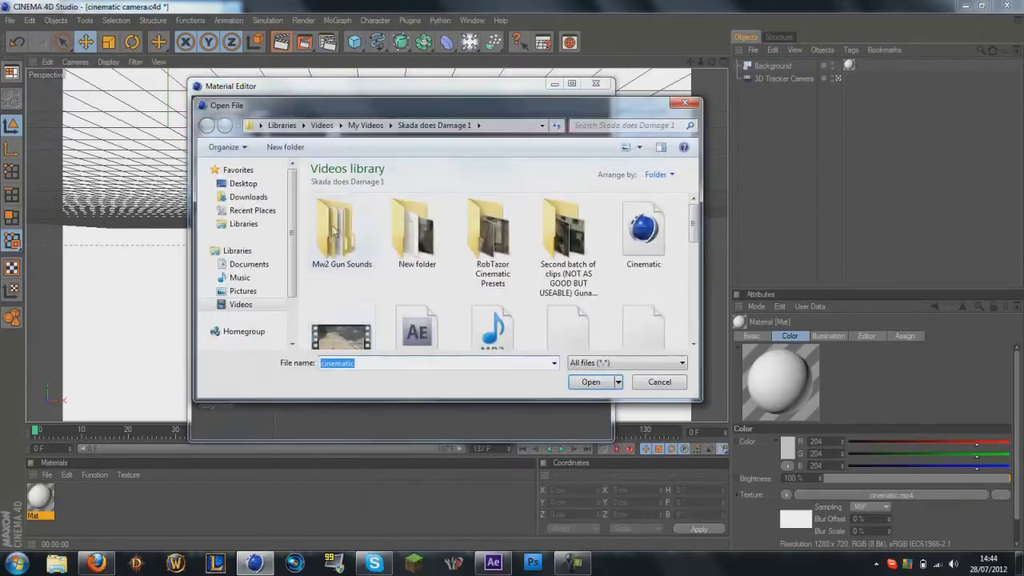
left_click(591, 379)
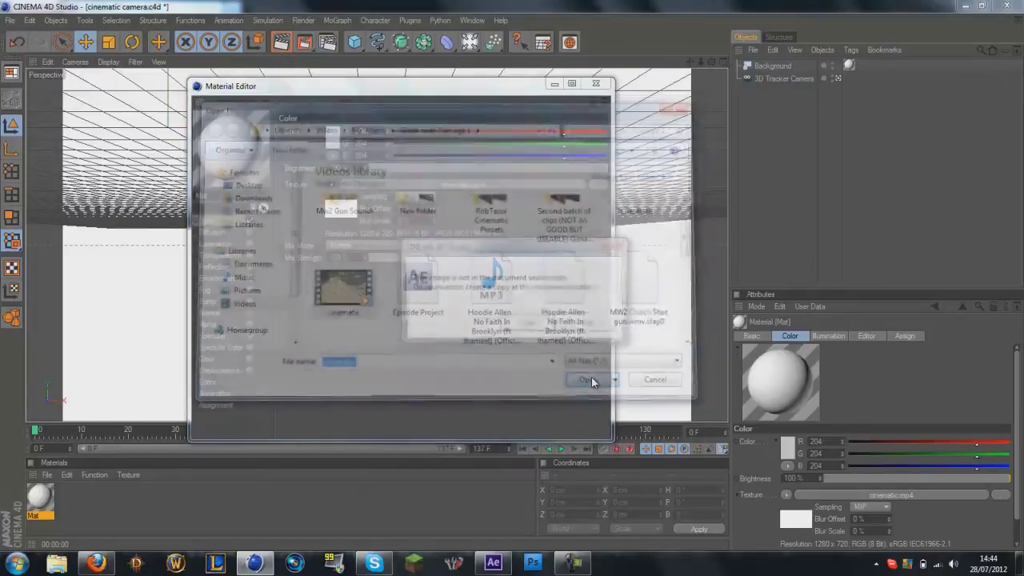
left_click(542, 323)
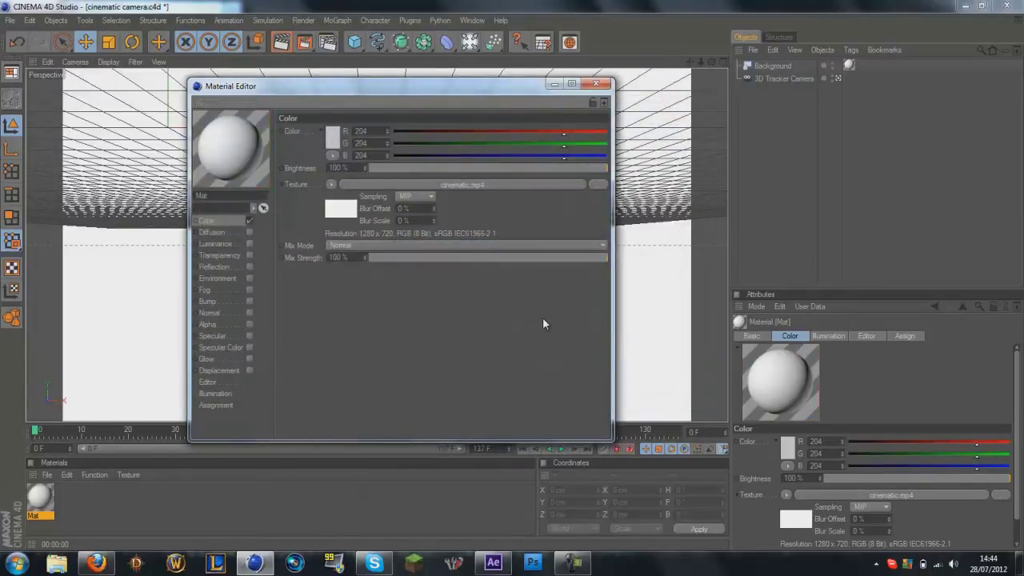
left_click(595, 83)
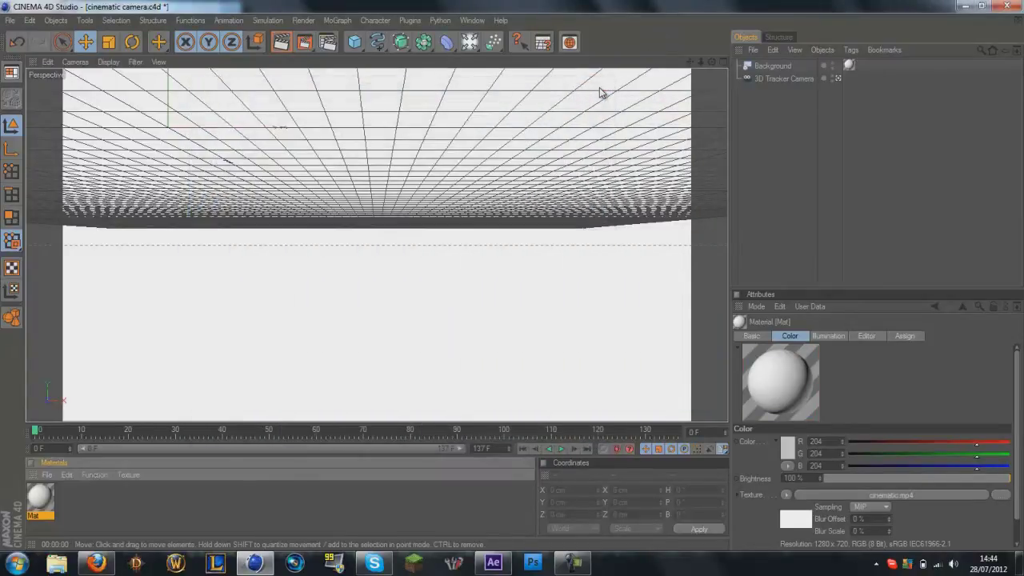
left_click(572, 563)
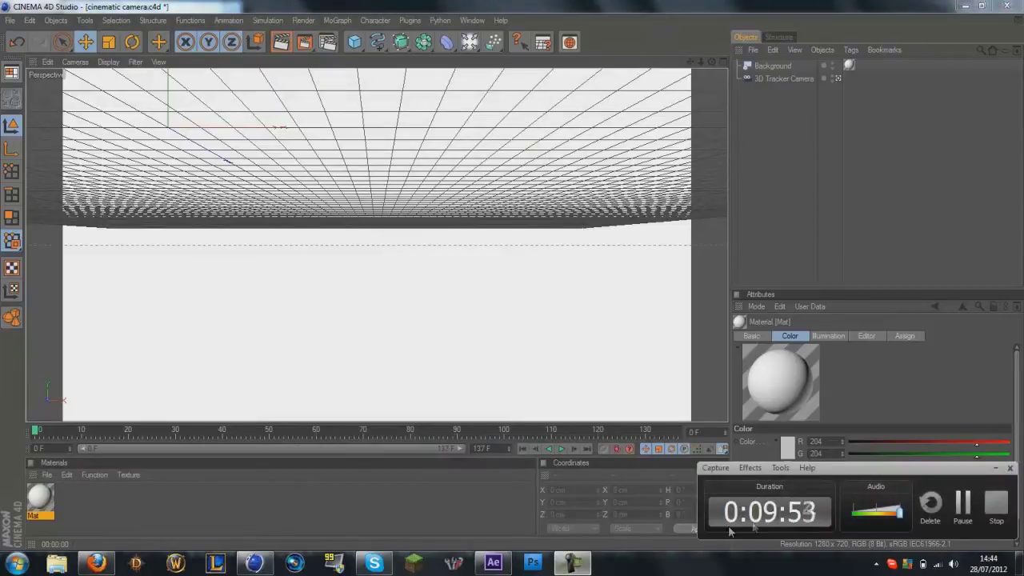
left_click(963, 503)
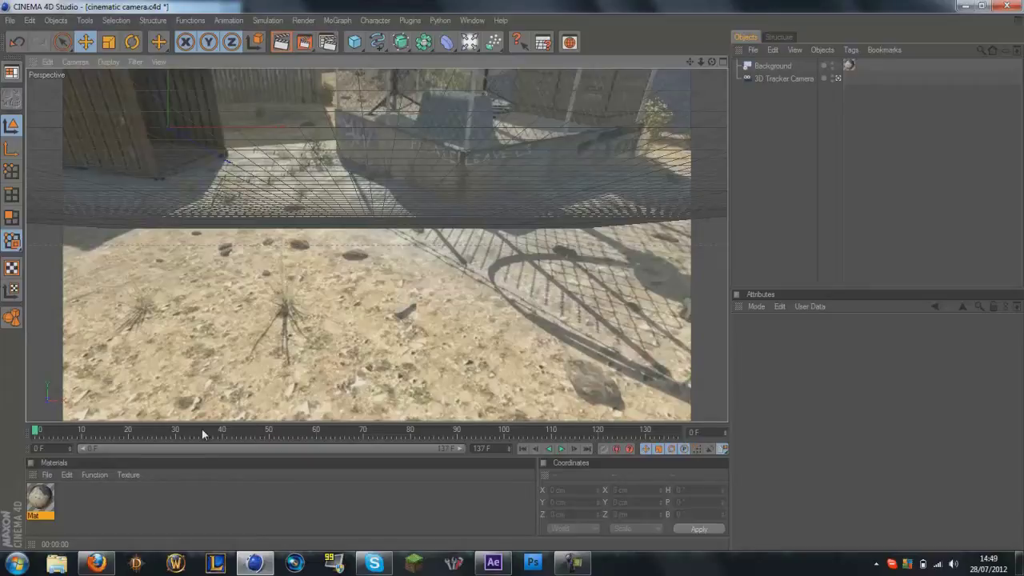
Check the Motion Track render in After Effects' render queue and the background material's texture in Cinema 4D's Material Editor.
left_click(490, 563)
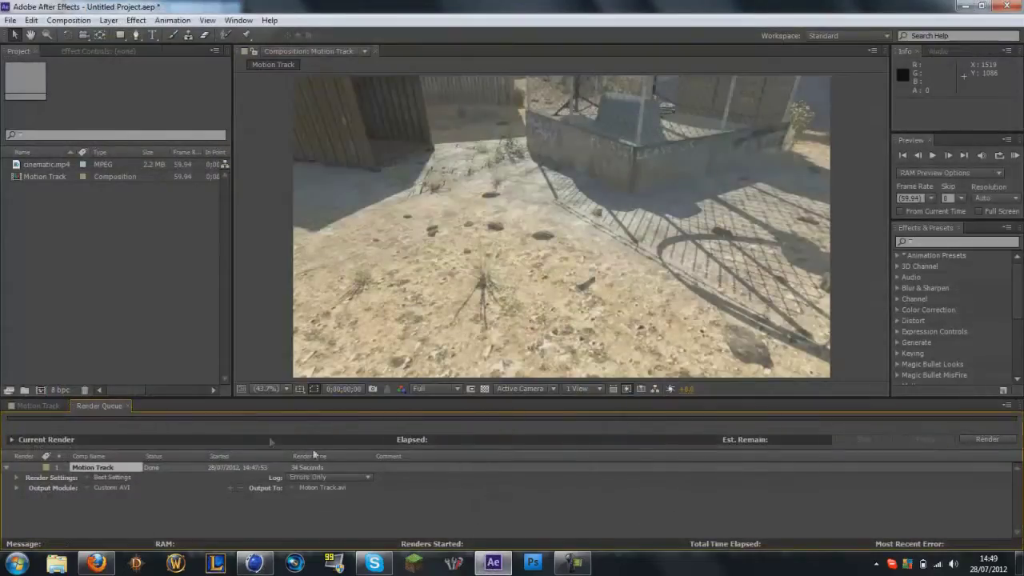
left_click(96, 562)
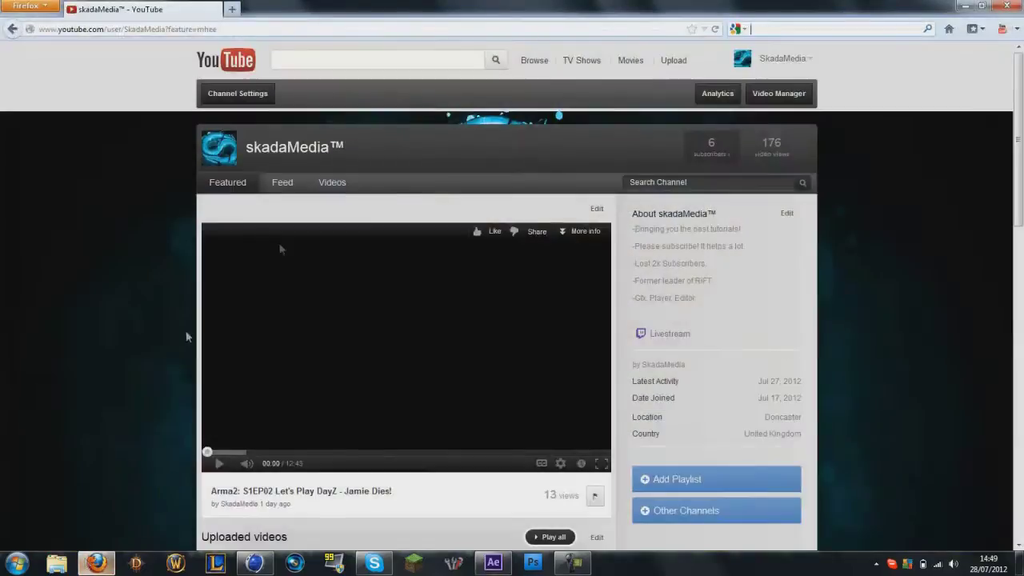
left_click(254, 562)
double_click(40, 499)
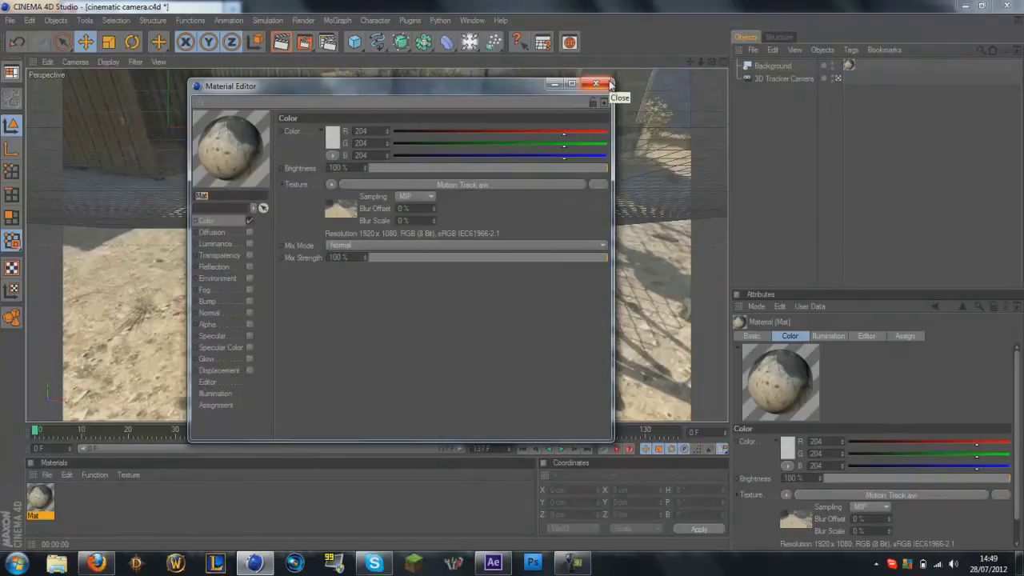
left_click(609, 83)
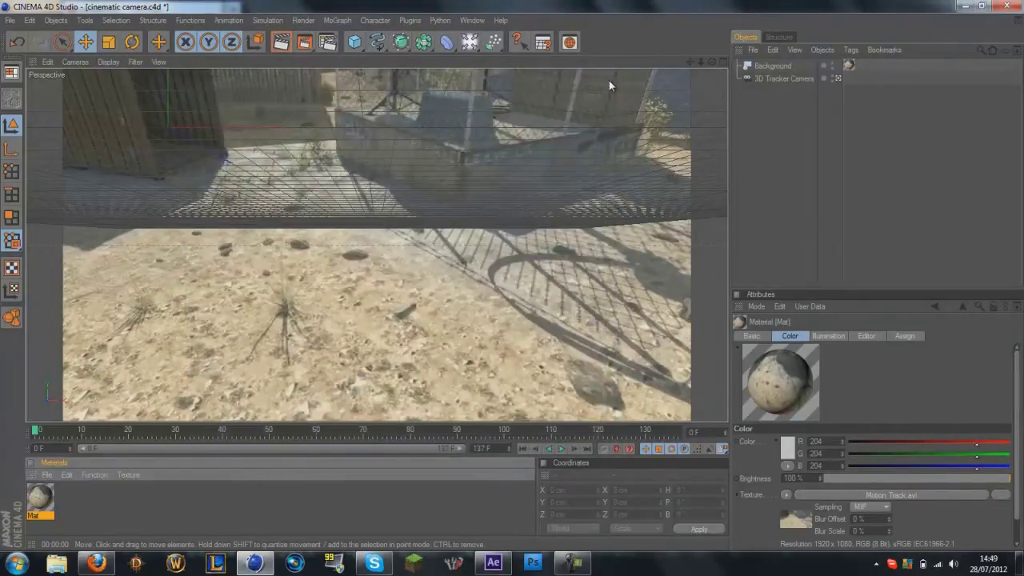
Review the General, Output, Save, Multi-Pass, Anti-Aliasing and Options pages of the render settings.
left_click(328, 42)
left_click(132, 60)
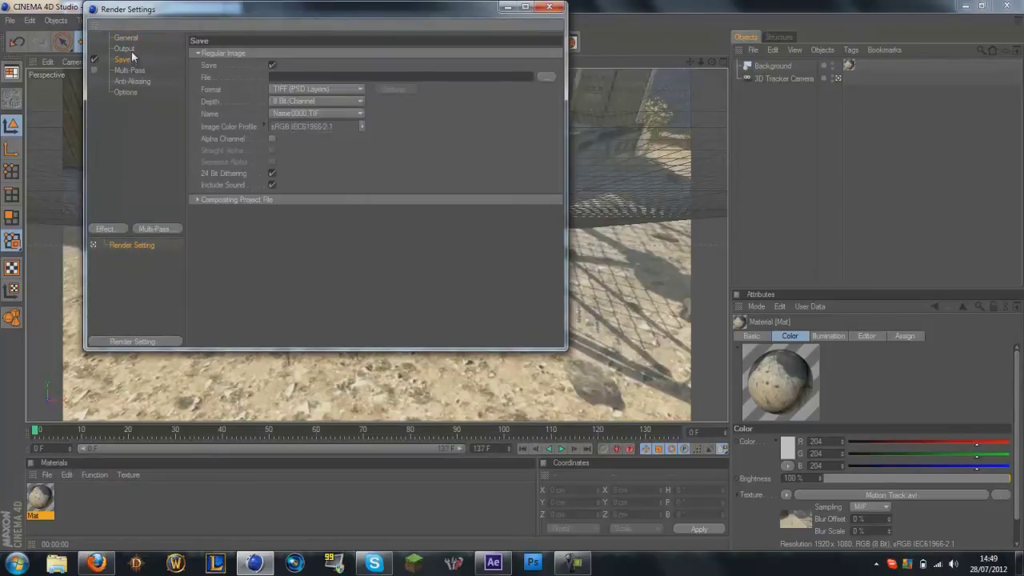
left_click(125, 54)
left_click(128, 60)
left_click(127, 54)
left_click(126, 60)
left_click(128, 69)
left_click(129, 60)
left_click(127, 39)
left_click(127, 49)
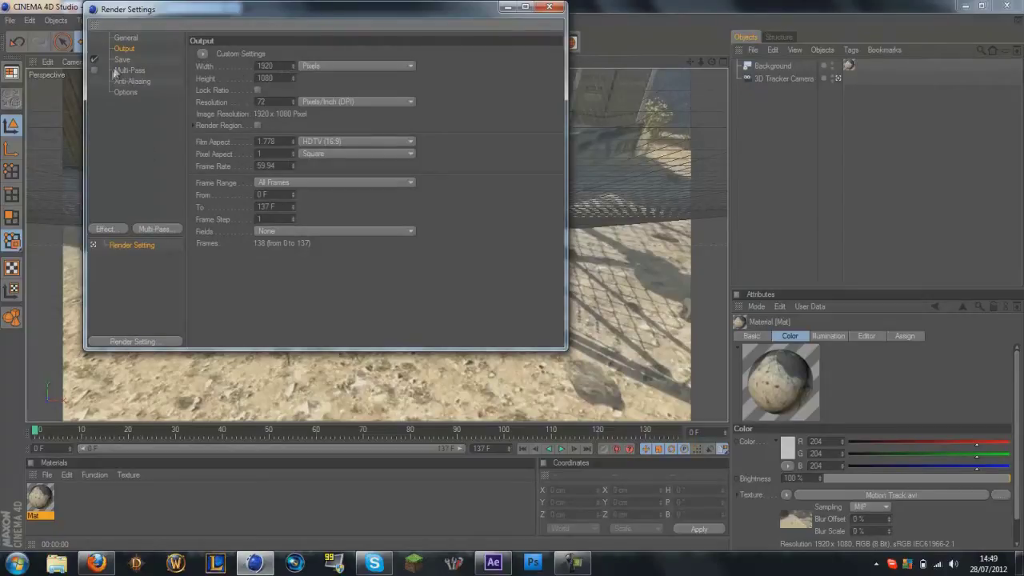
left_click(122, 62)
left_click(124, 70)
left_click(128, 81)
left_click(127, 92)
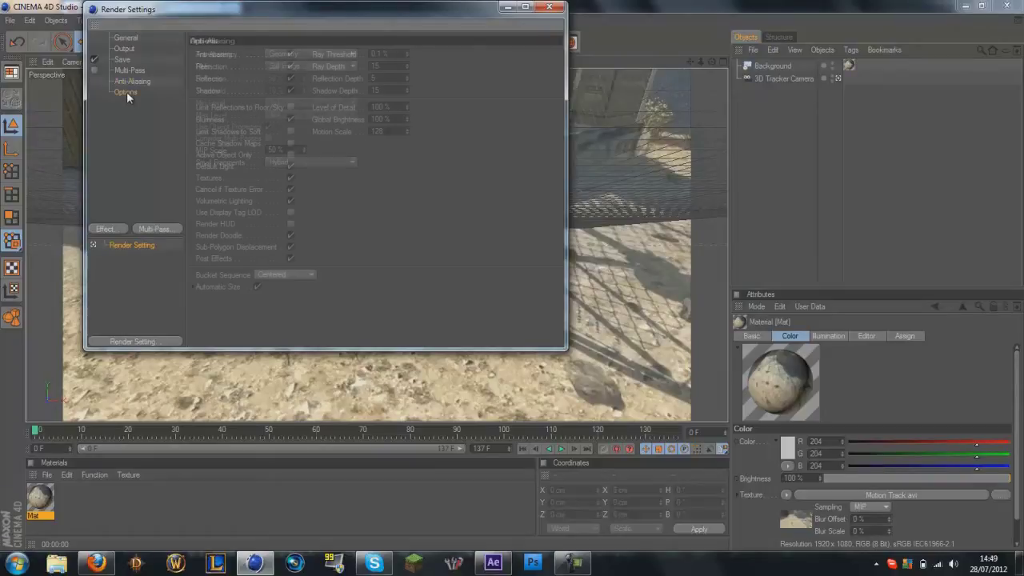
Set the render's anti-aliasing to Best, add the Ambient Occlusion effect and close the render settings.
left_click(131, 70)
left_click(133, 82)
left_click(282, 53)
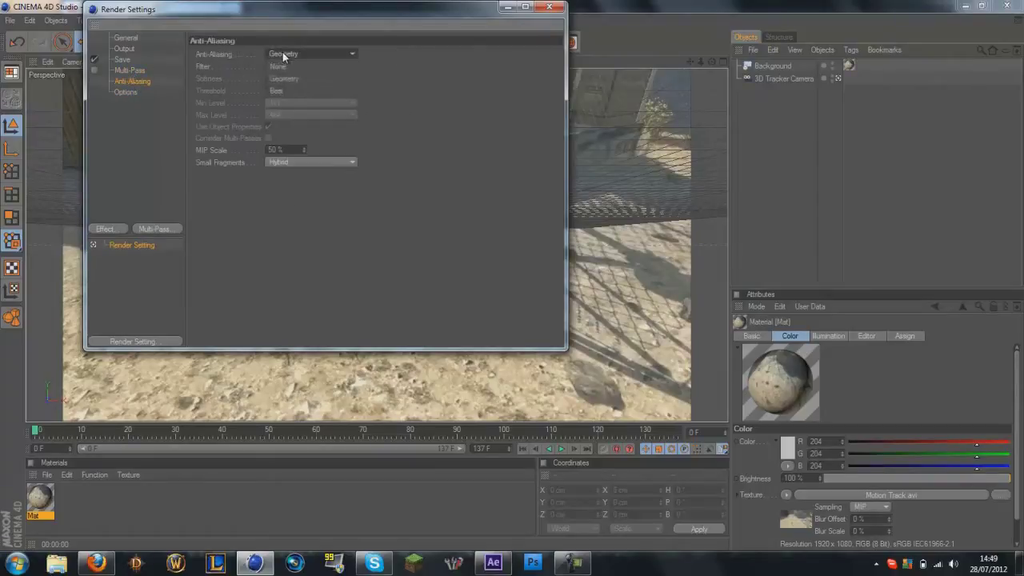
left_click(300, 86)
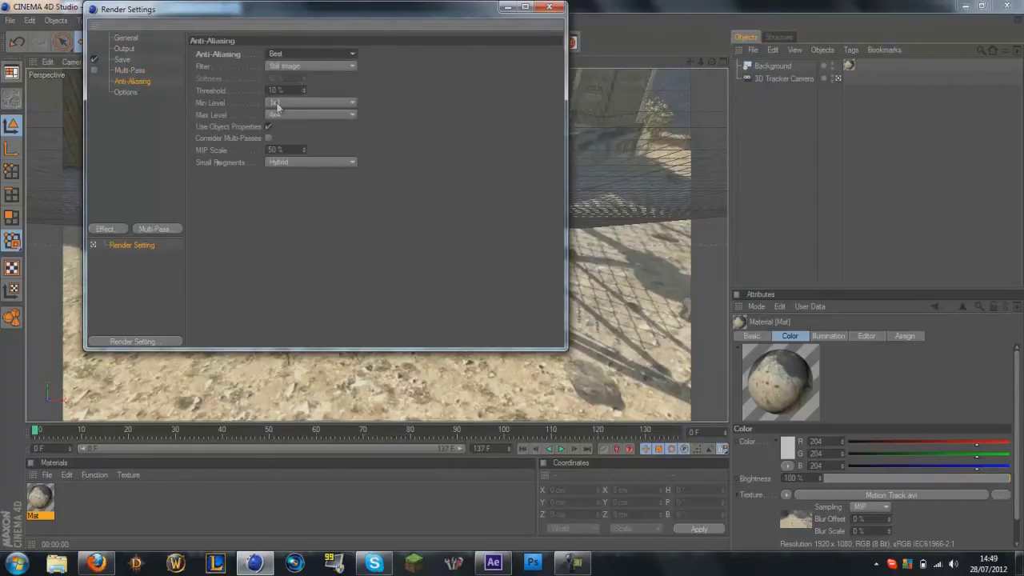
left_click(120, 233)
left_click(170, 305)
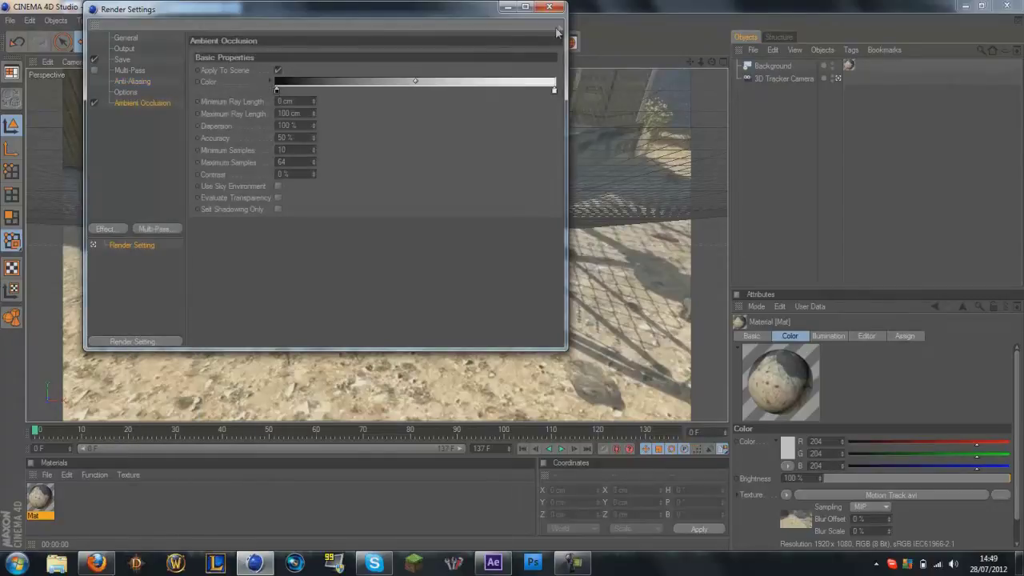
left_click(552, 8)
Render a preview of the perspective view with the new footage background, clear it and scrub the timeline back to frame 0.
left_click(173, 509)
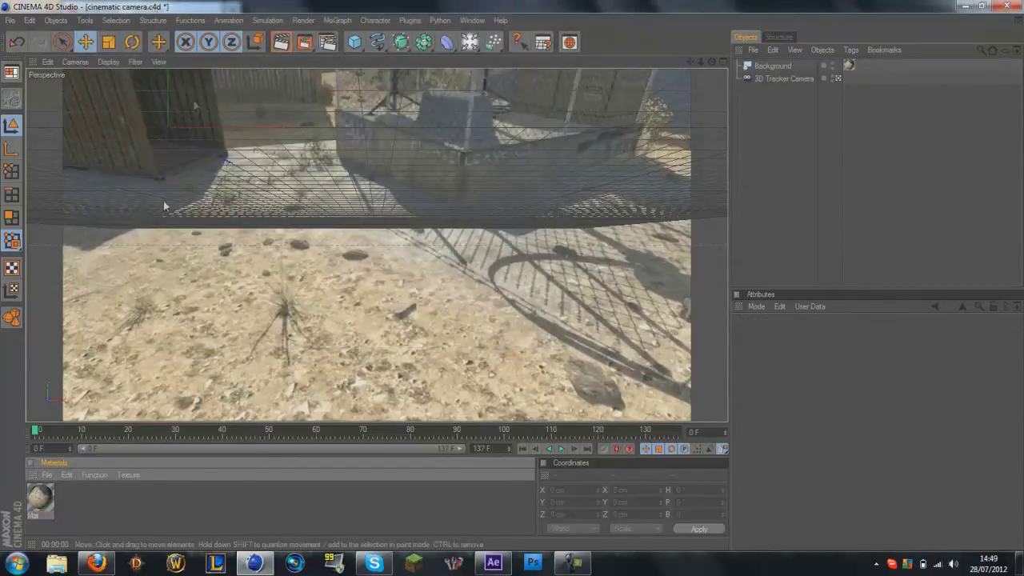
left_click(281, 43)
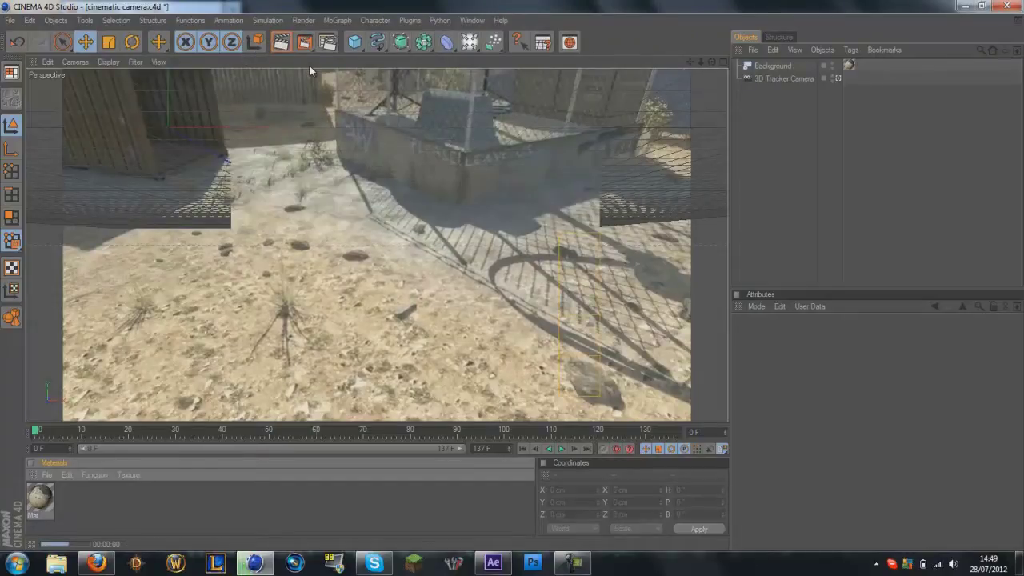
left_click(318, 199)
mouse_move(38, 432)
left_mouse_down()
mouse_move(660, 439)
mouse_move(36, 432)
left_mouse_up()
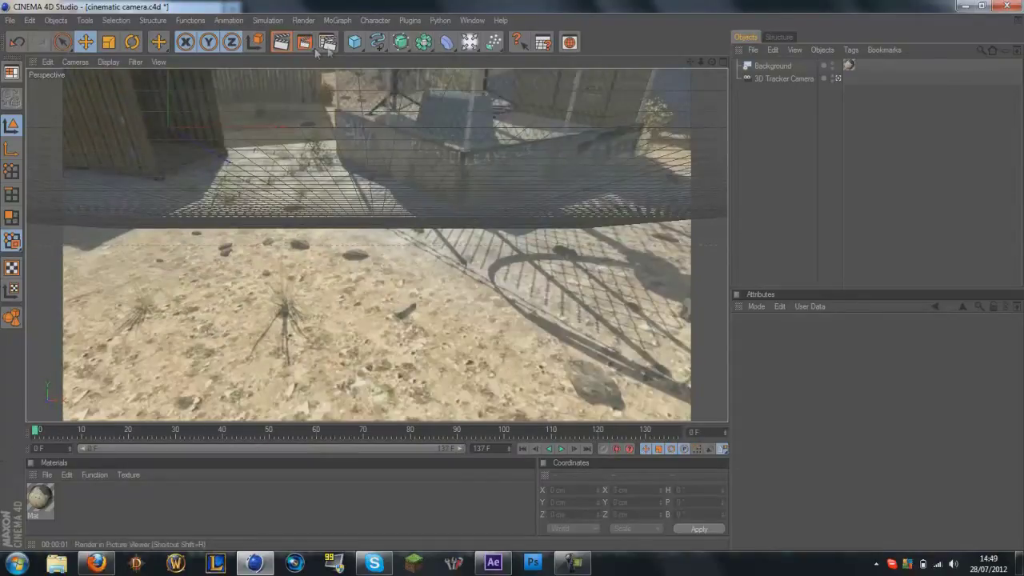
Add a plane and move it over the ground area to about X 546 cm, Y -321 cm.
left_click(355, 44)
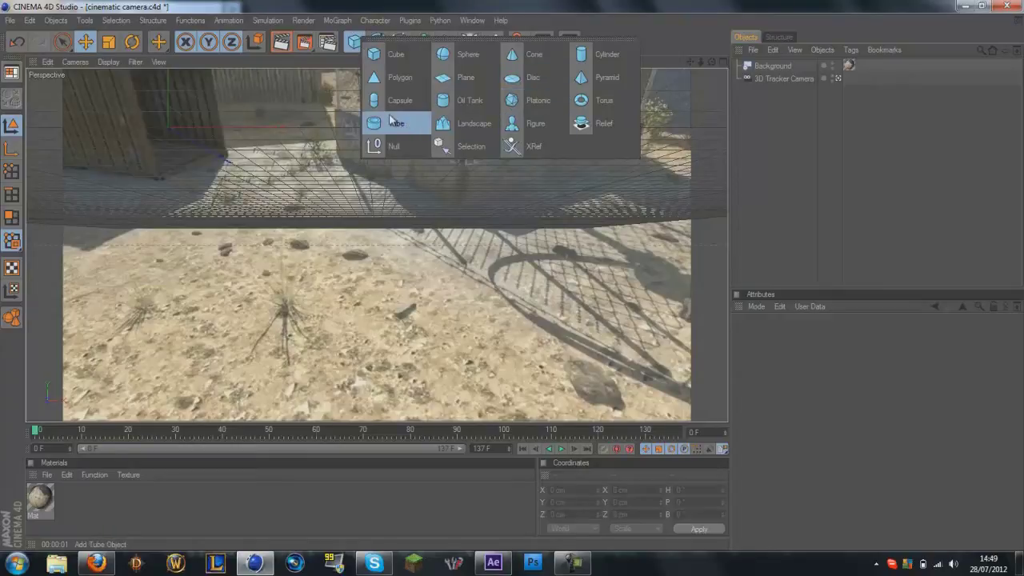
left_click(454, 77)
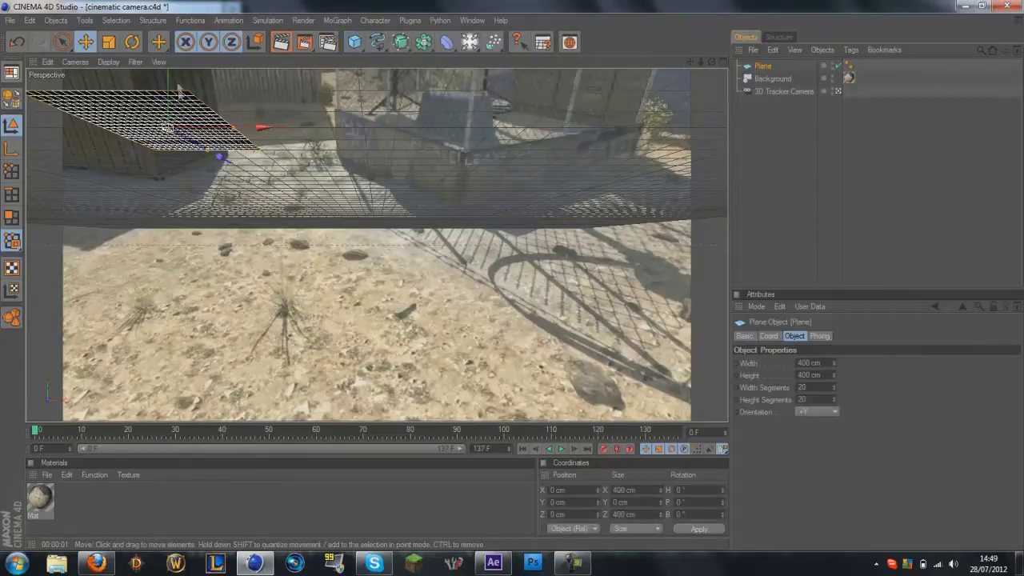
left_click_drag(259, 126, 547, 291)
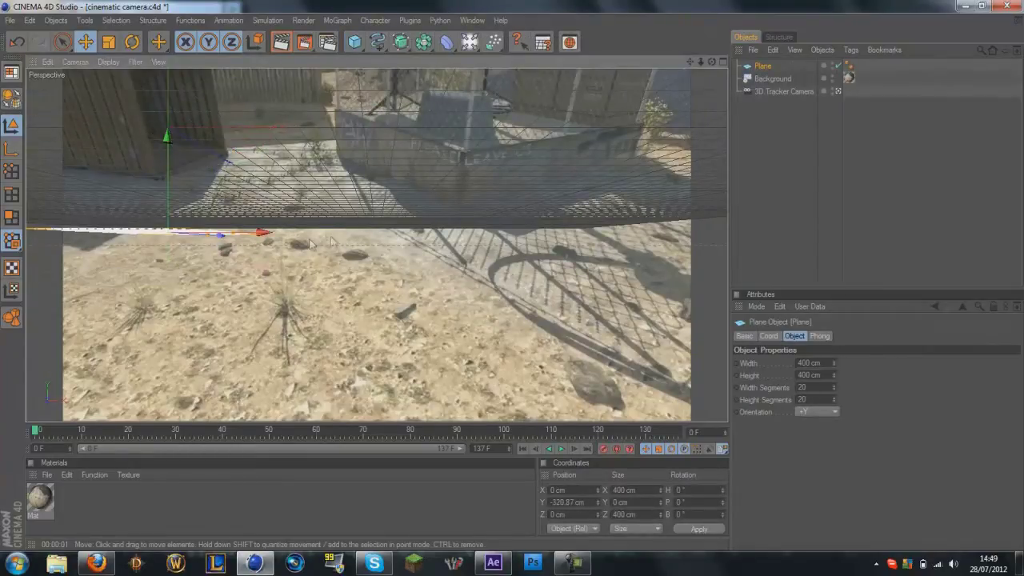
left_click_drag(264, 233, 450, 264)
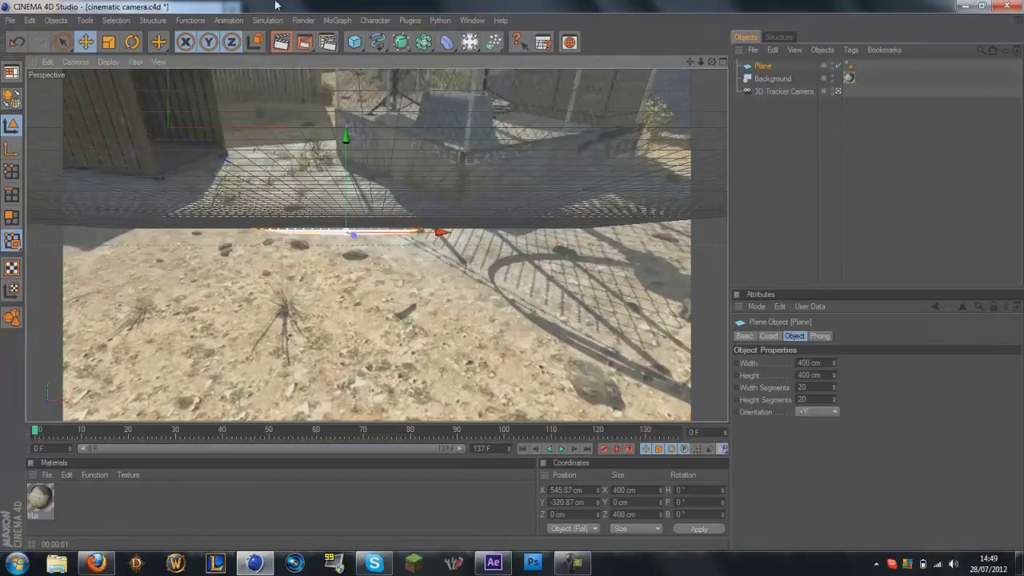
Rotate the plane towards the ground's perspective, to about H 13°, P 207°, B 6°.
key("r")
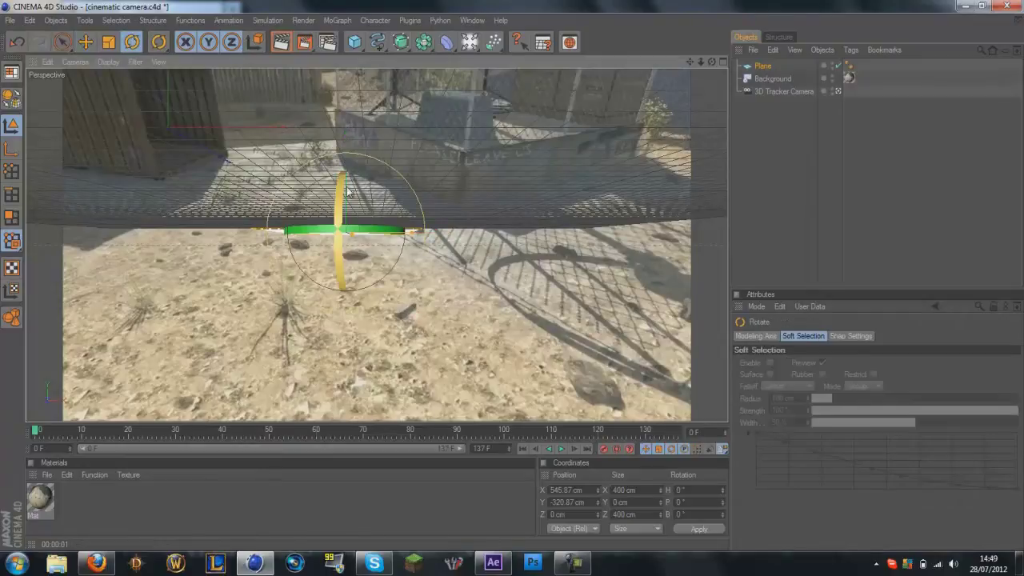
left_click_drag(341, 206, 345, 228)
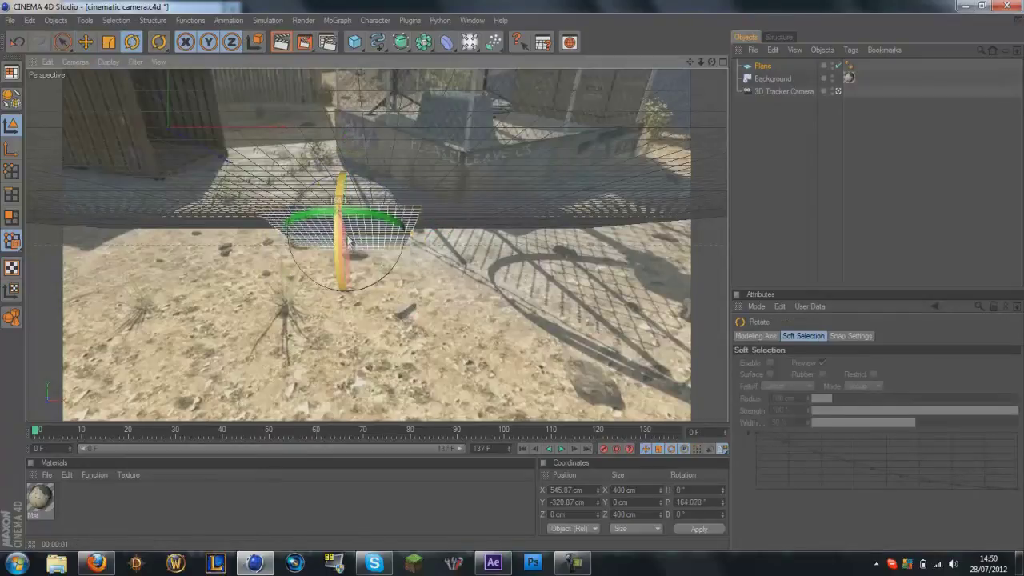
left_click_drag(345, 226, 325, 261)
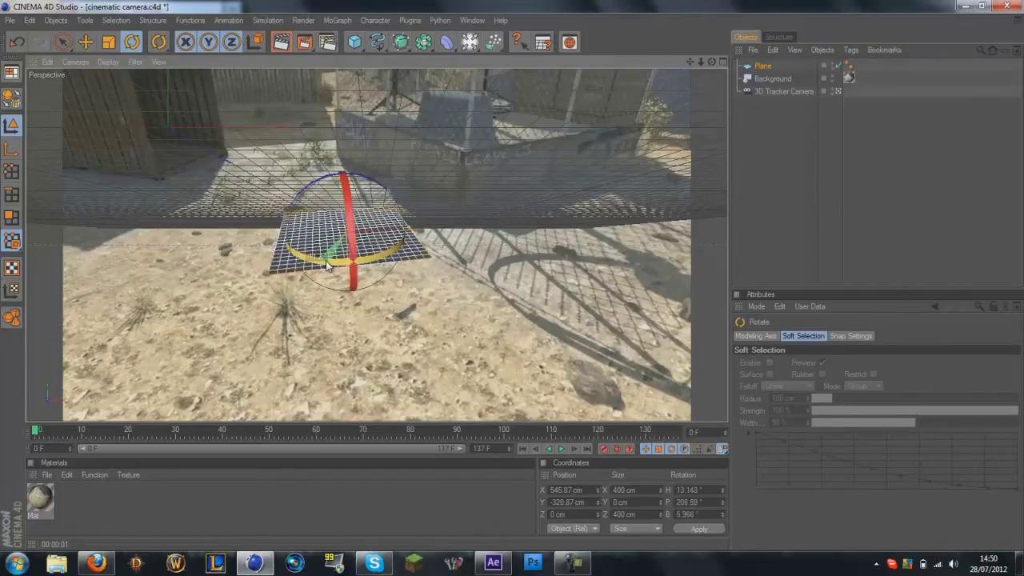
Scale the plane up uniformly to about 1704 cm per side.
left_click(66, 43)
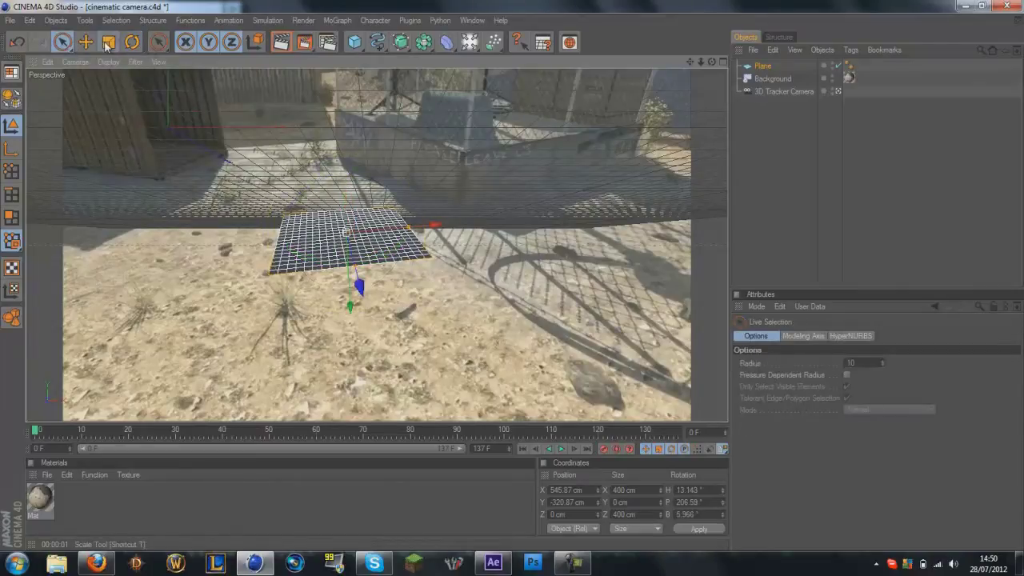
left_click(108, 41)
left_click_drag(485, 222, 523, 281)
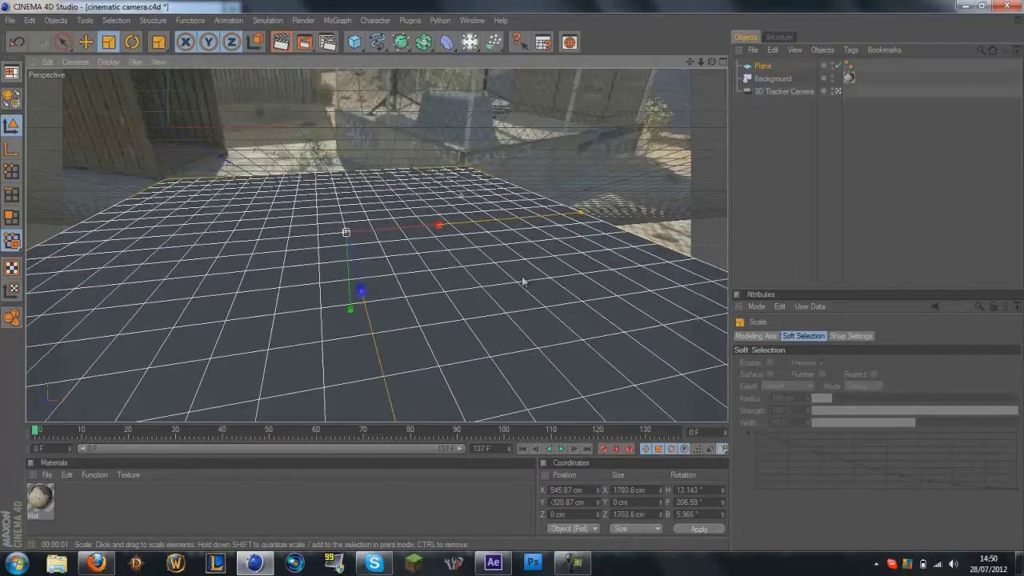
Refine the enlarged plane's rotation to about H 15°, P 221°, B -173° so it follows the ground.
left_click(67, 40)
left_click(132, 42)
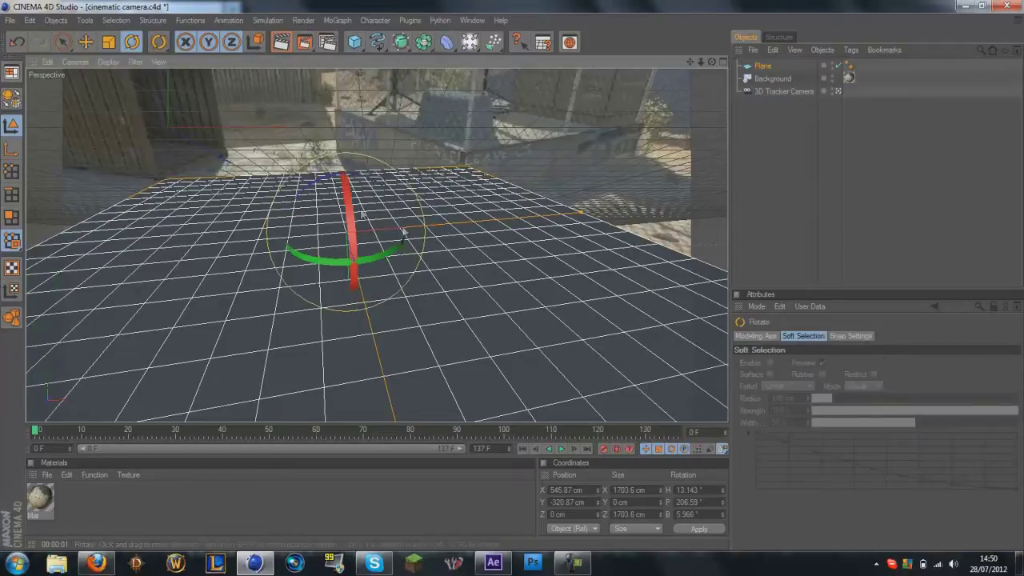
left_click_drag(313, 185, 395, 300)
left_click_drag(347, 224, 353, 232)
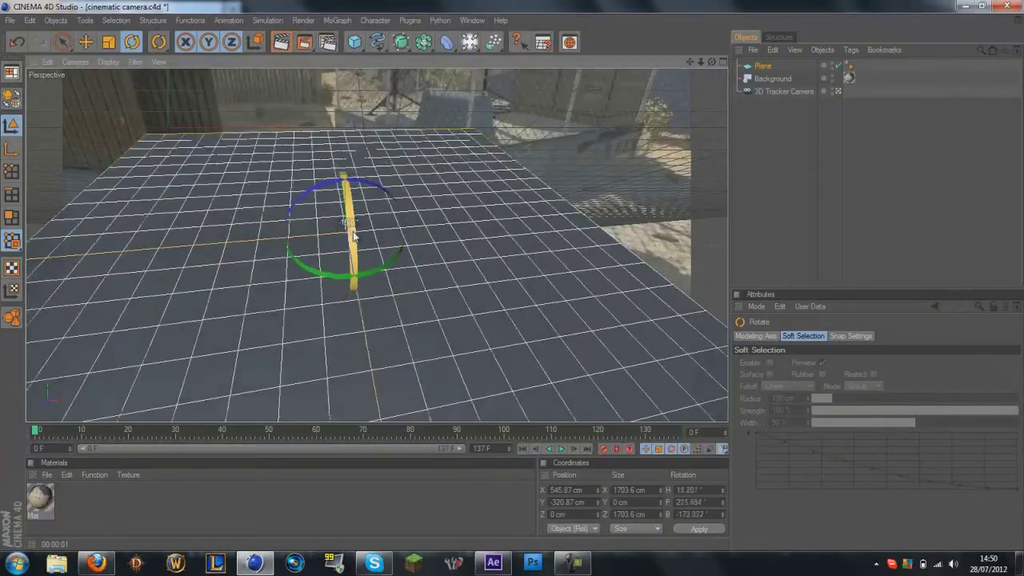
Move the plane along its X axis to about X 641 cm and scrub the timeline to check its tracking.
left_click(64, 43)
left_click_drag(297, 239, 328, 240)
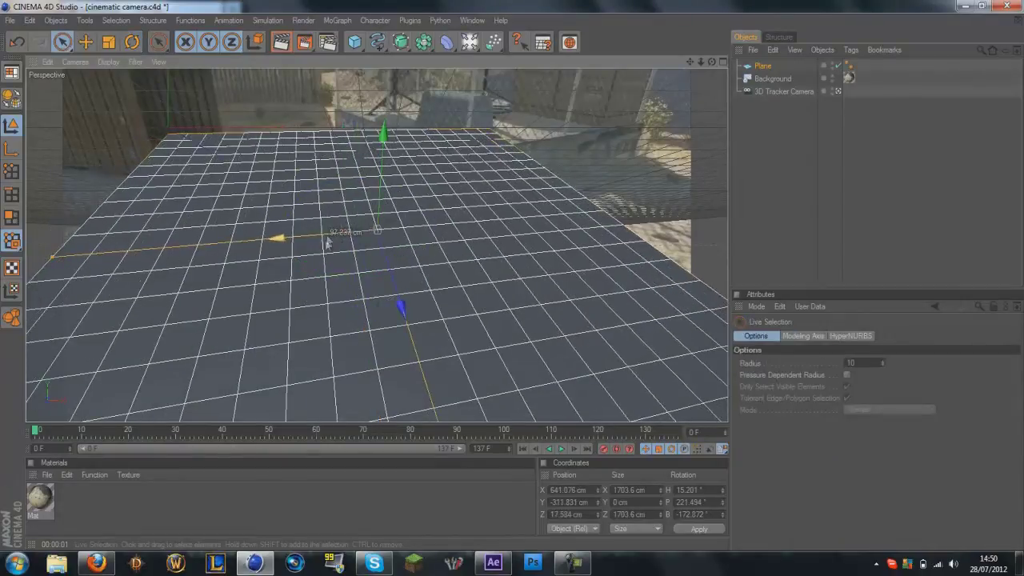
left_click_drag(39, 435, 0, 415)
left_click_drag(98, 419, 2, 433)
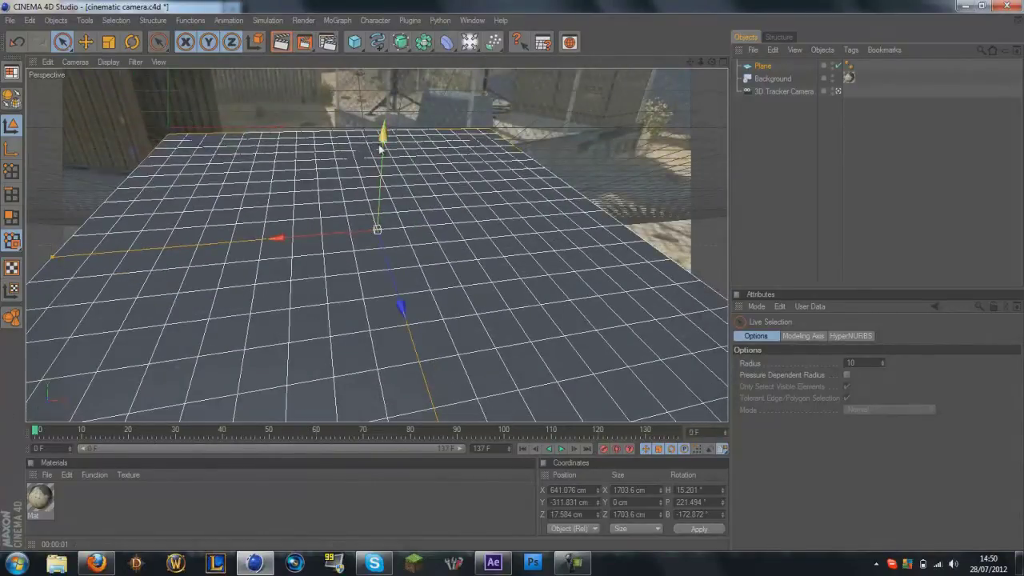
Lower the plane along its Y axis to about X 607, Y -787, Z 444 cm, scrubbing the timeline between moves.
left_click_drag(382, 150, 378, 224)
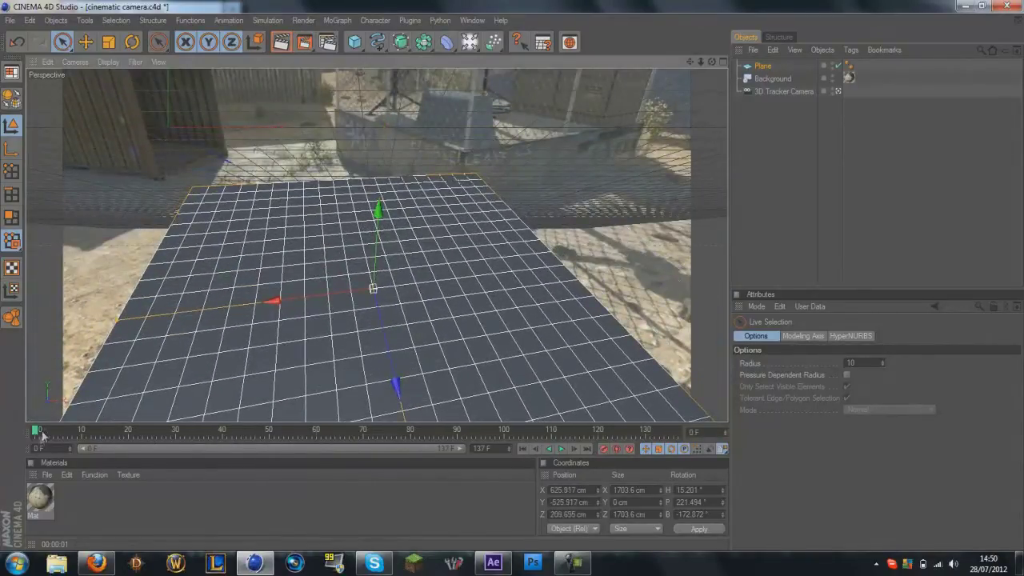
left_click_drag(42, 433, 2, 411)
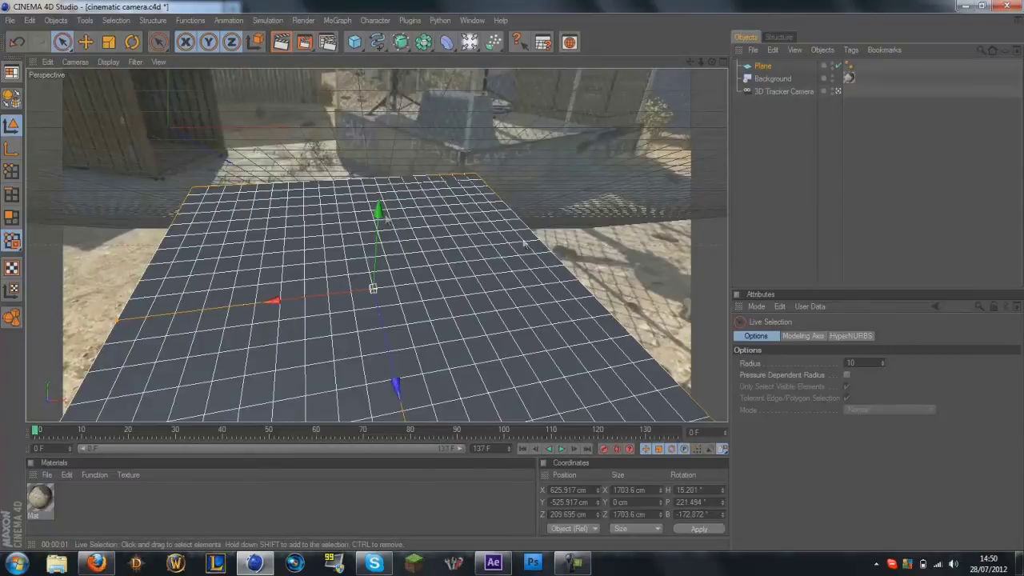
left_click_drag(377, 211, 378, 223)
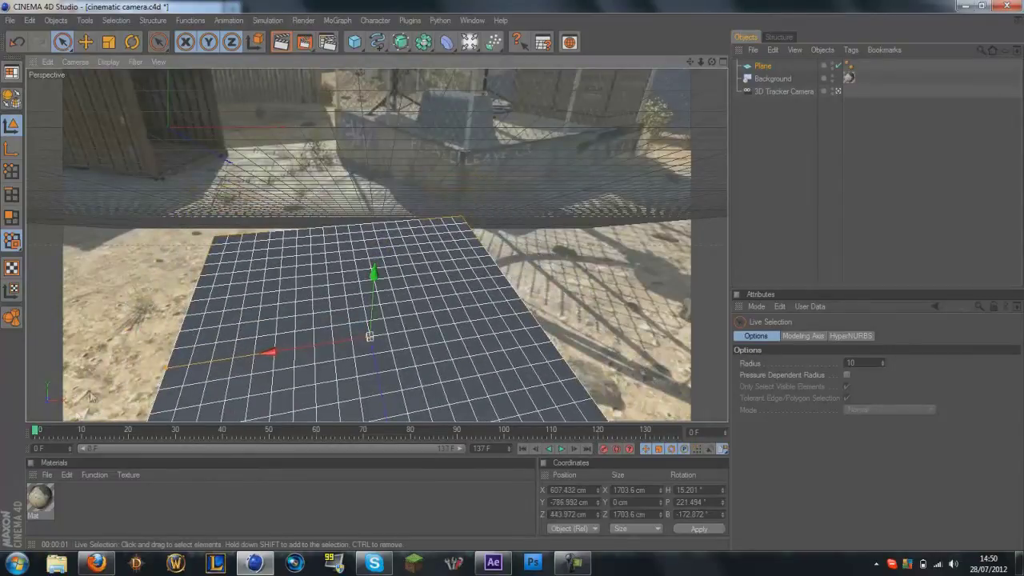
Move the plane along its Z axis to about X 491, Y -396, Z 871 cm, scrubbing the timeline before and after to check its tracking.
left_click_drag(36, 429, 713, 412)
left_click_drag(631, 407, 16, 390)
left_click_drag(373, 372, 513, 280)
mouse_move(40, 432)
left_mouse_down()
mouse_move(674, 429)
mouse_move(45, 429)
left_mouse_up()
left_click_drag(653, 397, 2, 451)
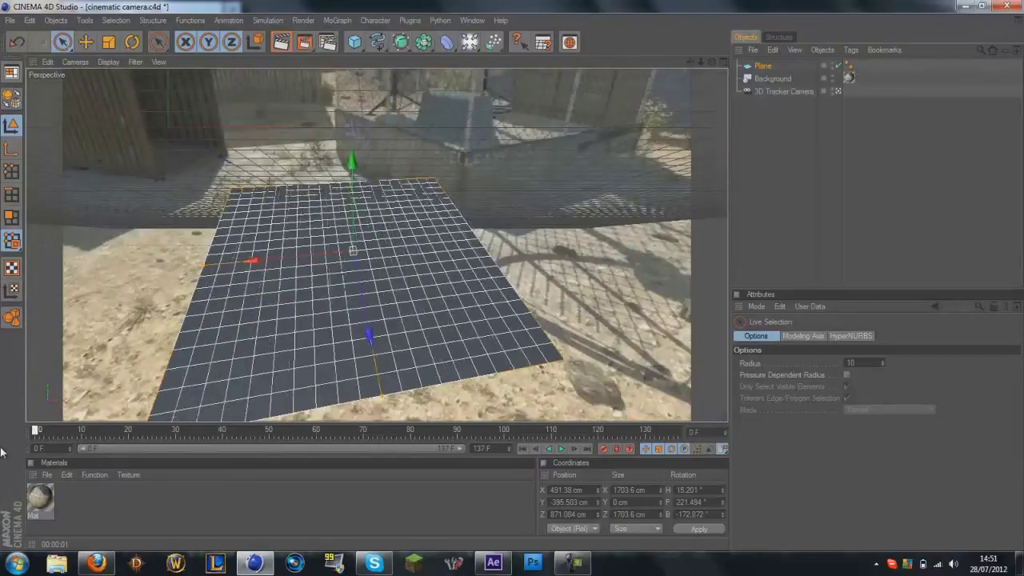
Add a MoText object, lower it over the plane and pitch it to about 33.4°.
left_click(337, 20)
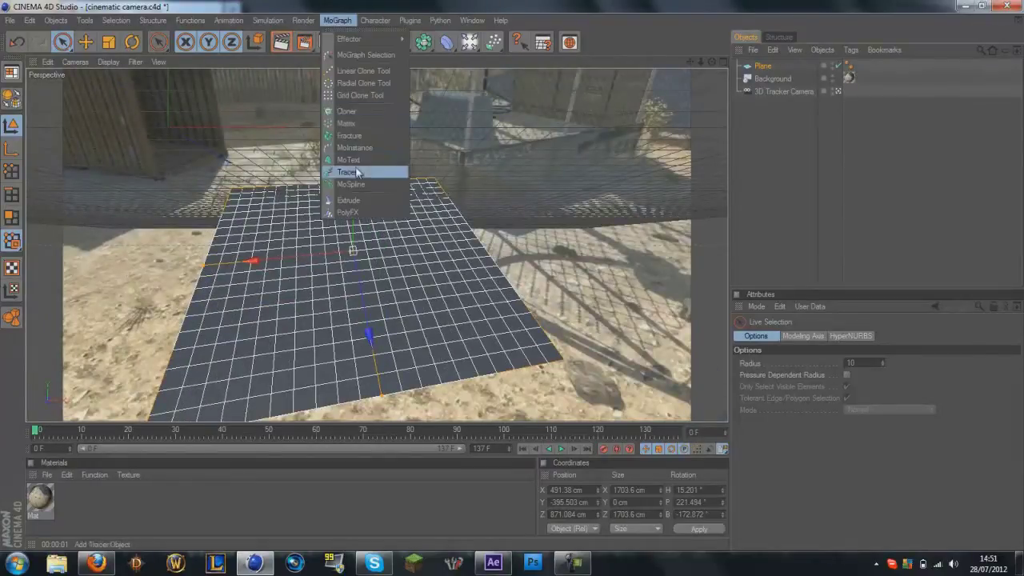
left_click(360, 168)
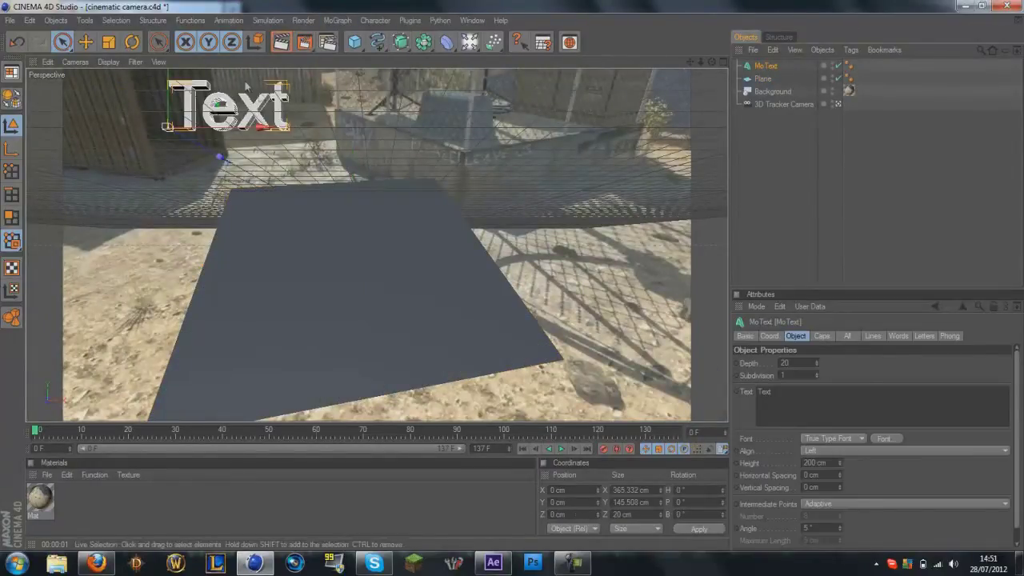
left_click_drag(166, 81, 167, 159)
left_click_drag(264, 203, 382, 203)
key("r")
left_click_drag(272, 187, 268, 212)
key("space")
Move the text along its axes to about X 255, Y -308, Z 930 cm so it stands on the far part of the plane.
left_click_drag(273, 130, 300, 279)
left_click_drag(513, 278, 514, 280)
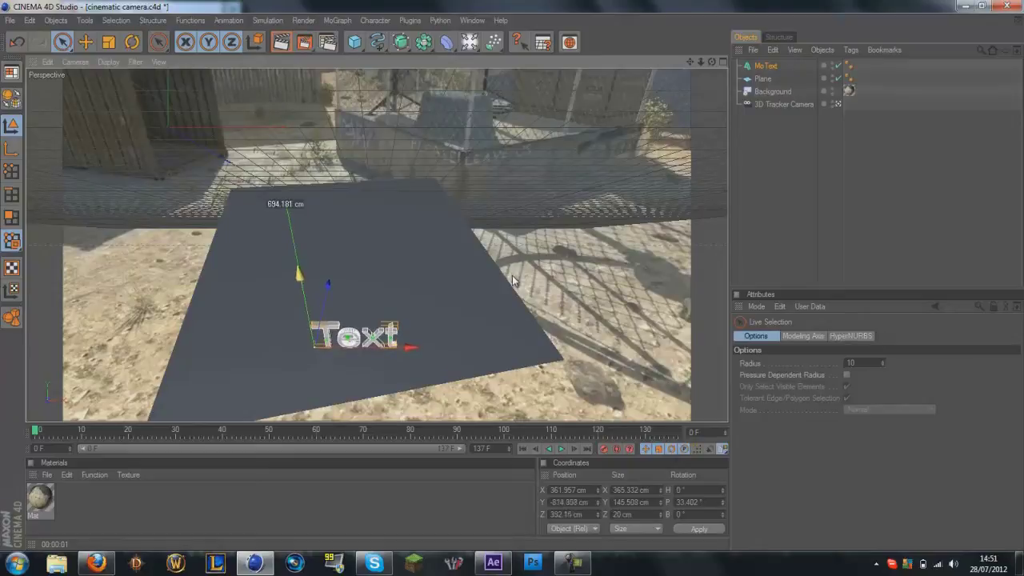
left_click_drag(328, 289, 343, 215)
left_click_drag(326, 151, 323, 136)
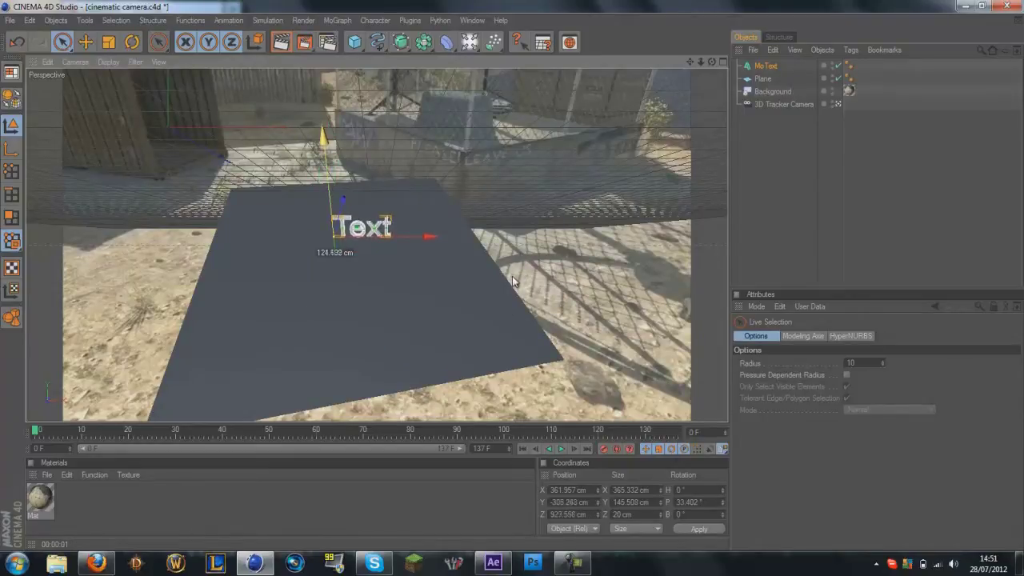
left_click_drag(432, 247, 507, 280)
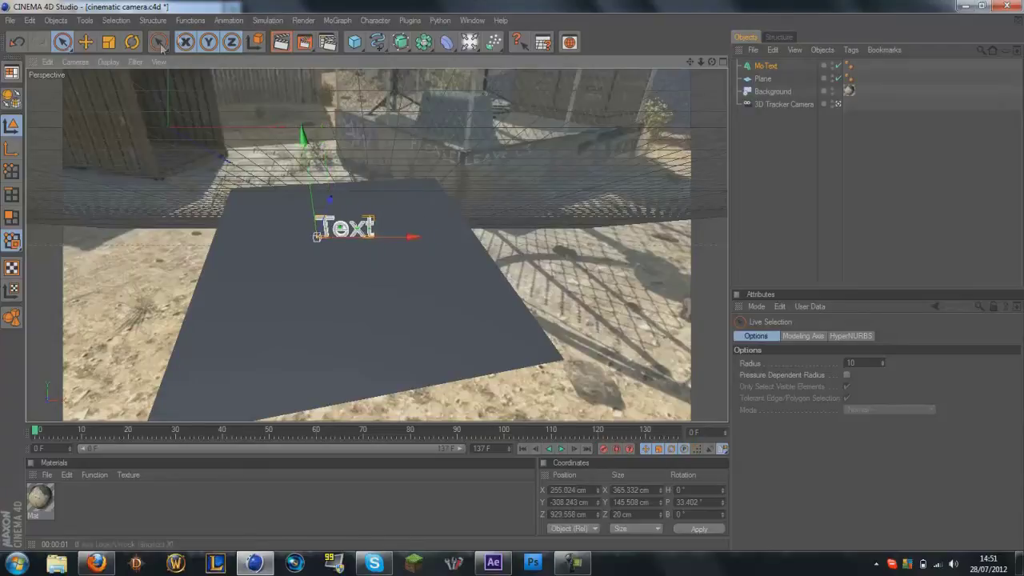
Rotate the text to about H 13°, P 33°, B -7° and scale it up uniformly to about 979 × 390 cm.
left_click(135, 44)
left_click_drag(267, 267, 272, 244)
key("t")
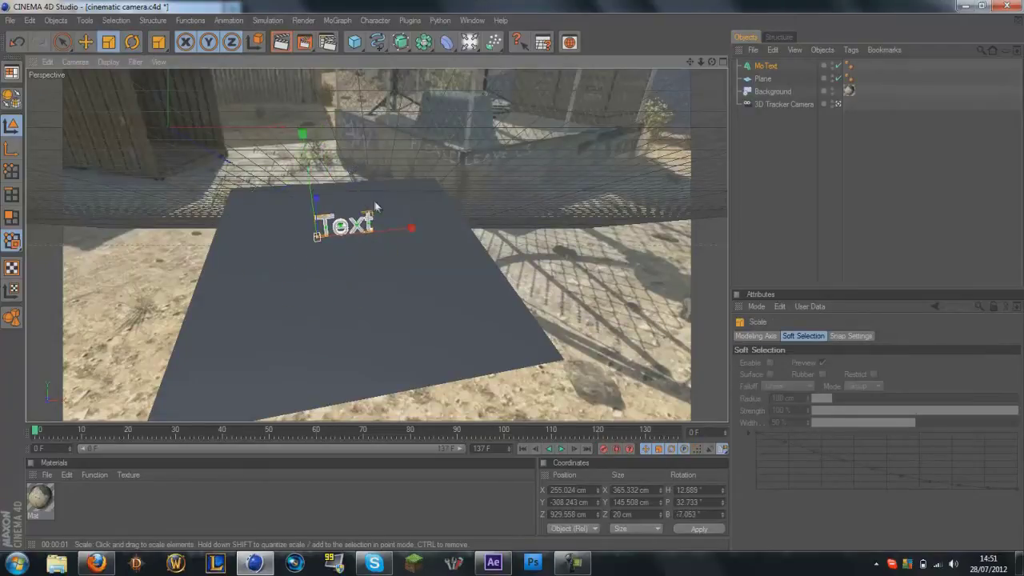
left_click_drag(375, 206, 539, 276)
key("9")
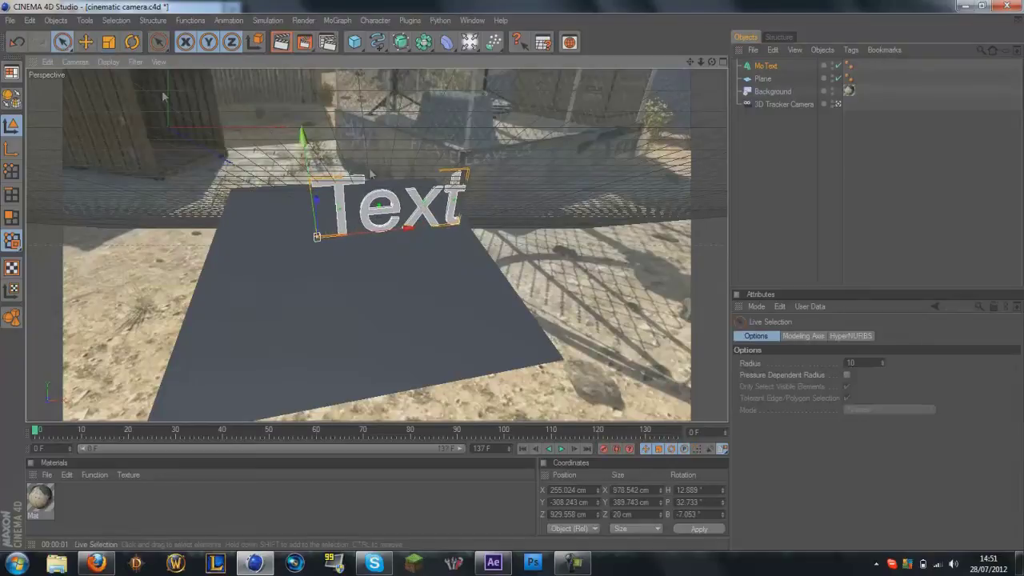
Move the text along its X axis to about X -24, Y -338, Z 885 cm and scrub the timeline to check its tracking.
left_click_drag(407, 228, 364, 233)
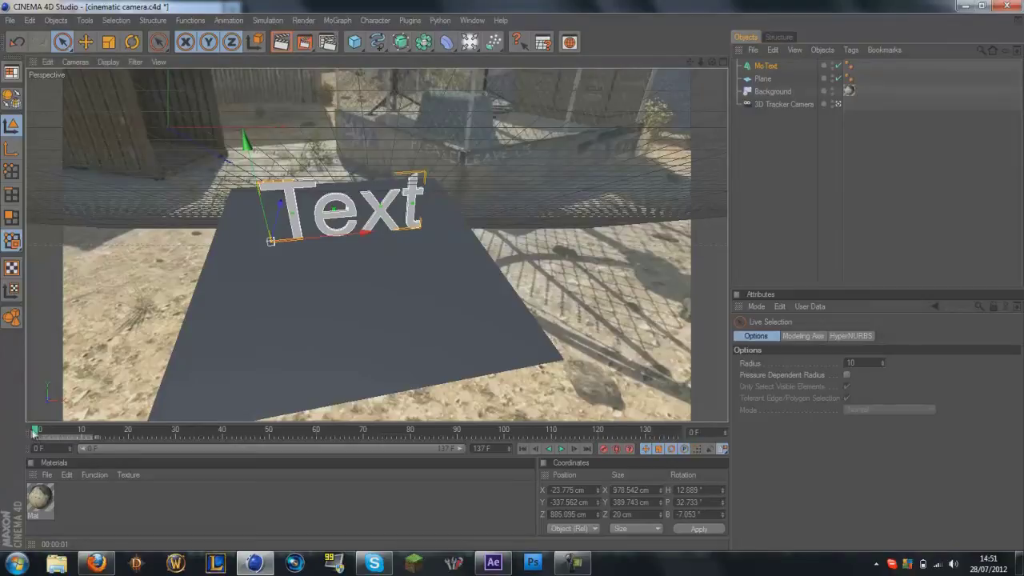
left_click_drag(34, 432, 483, 432)
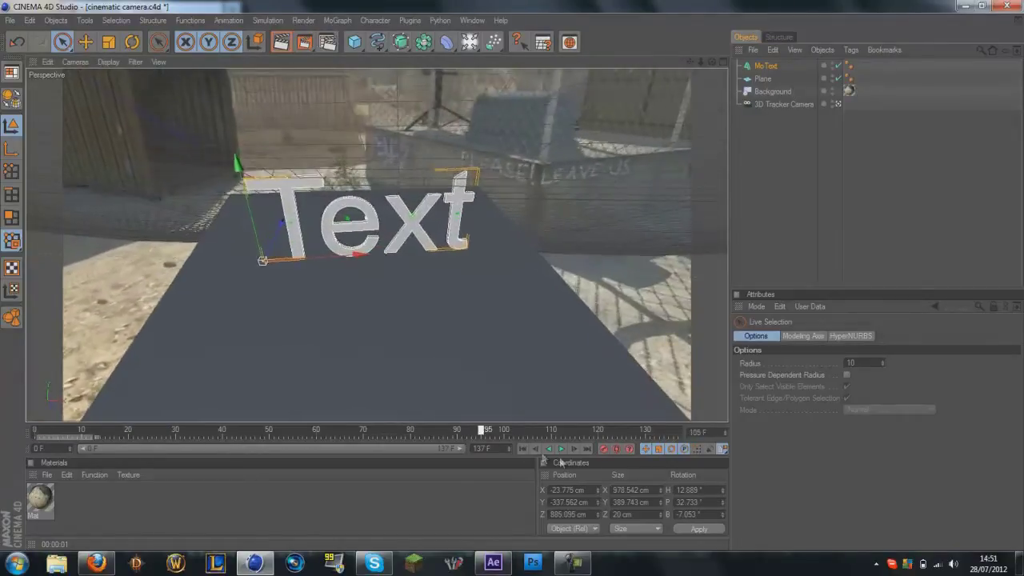
left_click_drag(560, 459, 2, 422)
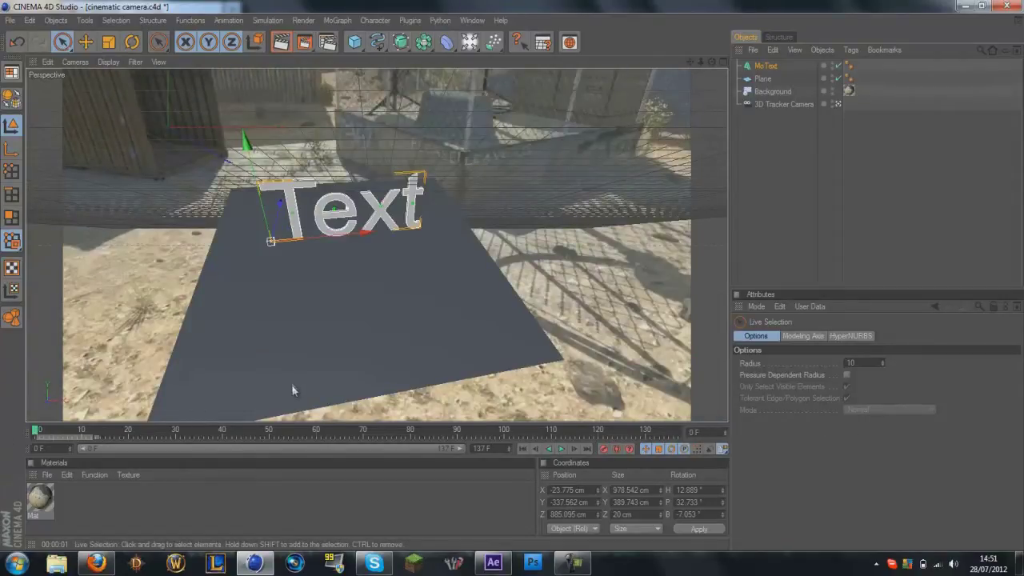
Test-render the view and assign the footage material Mat to the plane.
left_click(281, 42)
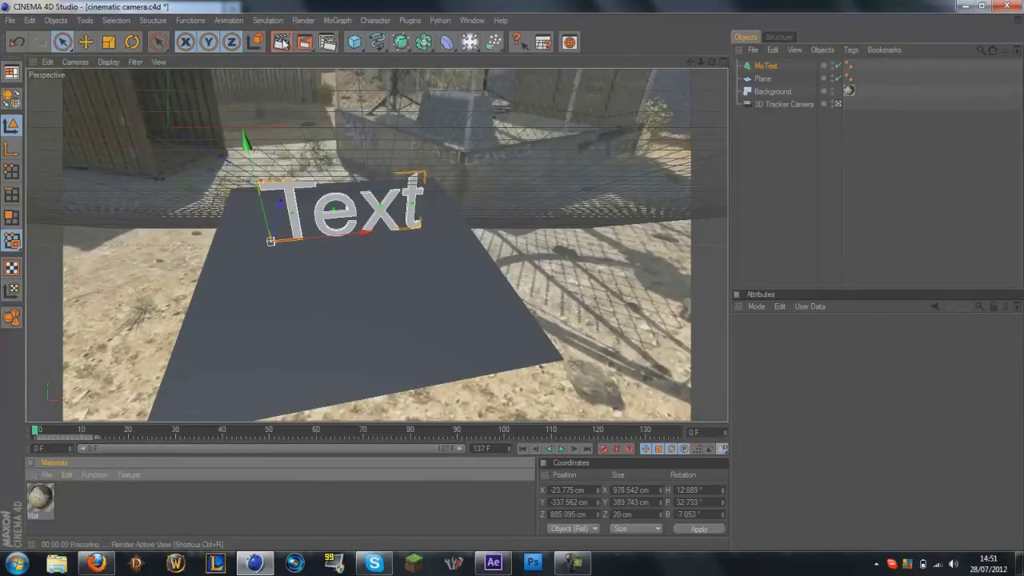
left_click(475, 302)
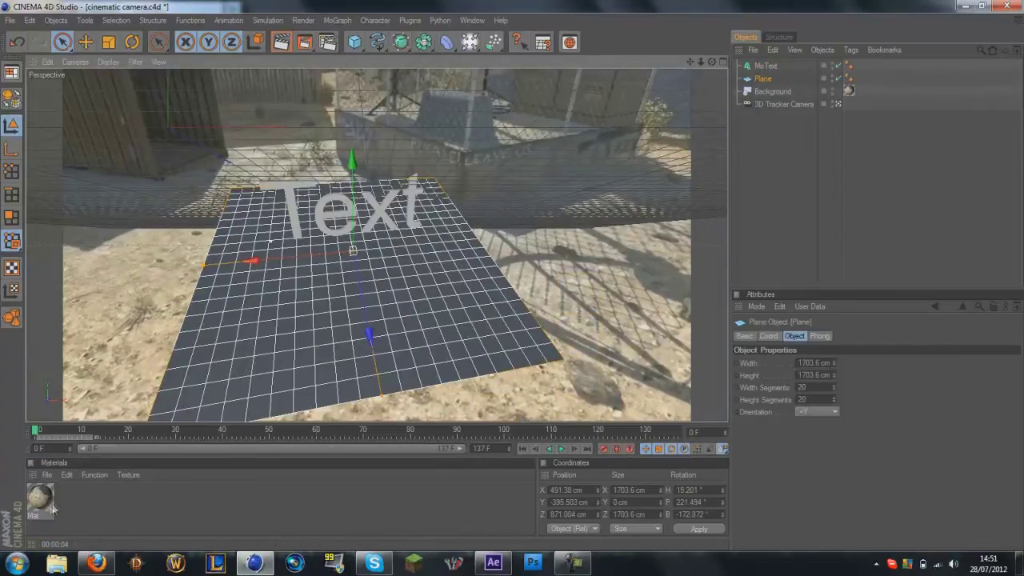
left_click_drag(48, 502, 117, 449)
left_click_drag(775, 88, 772, 80)
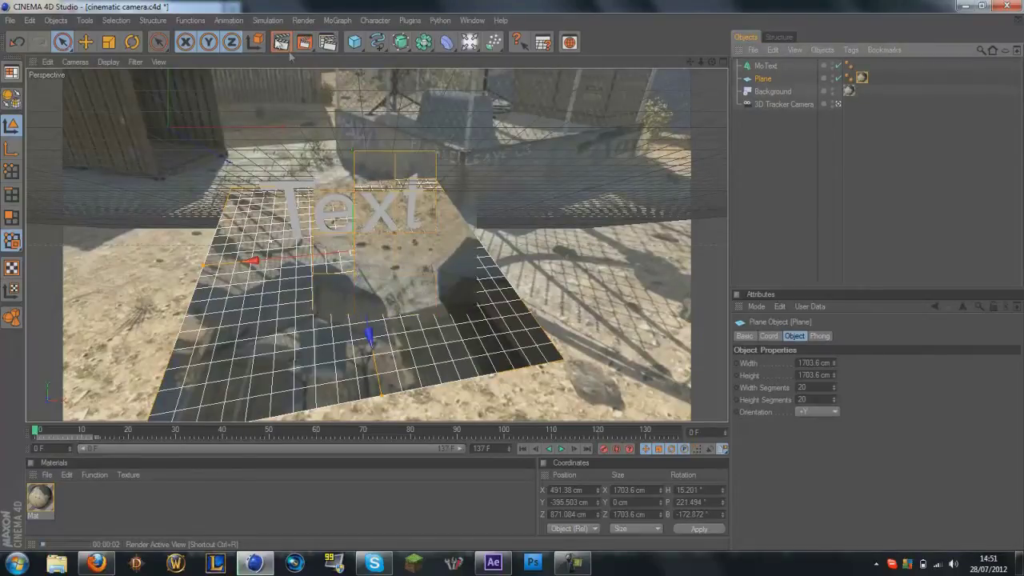
left_click(499, 285)
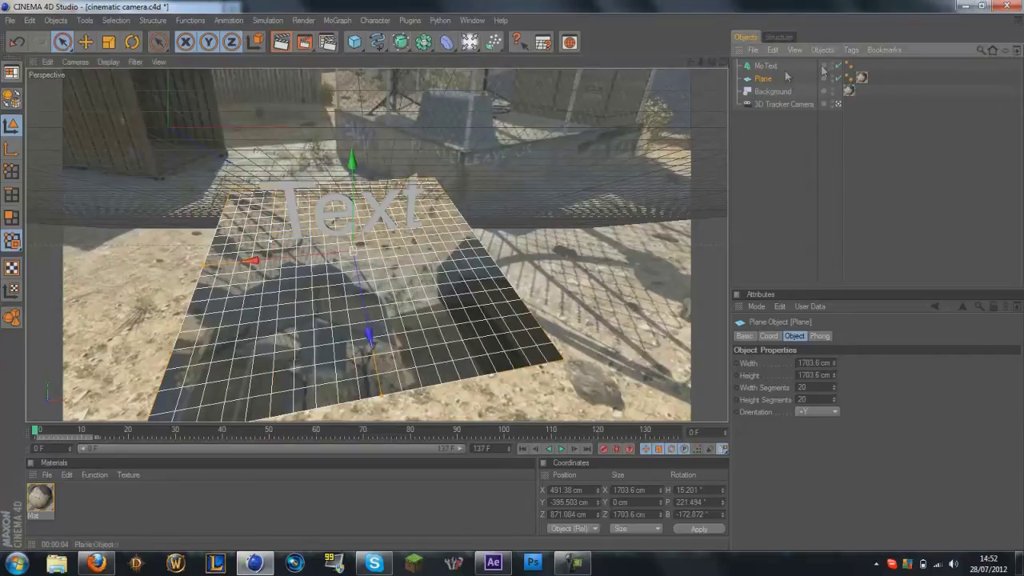
Set the plane's texture tag projection to Frontal and test-render the view.
left_click(861, 78)
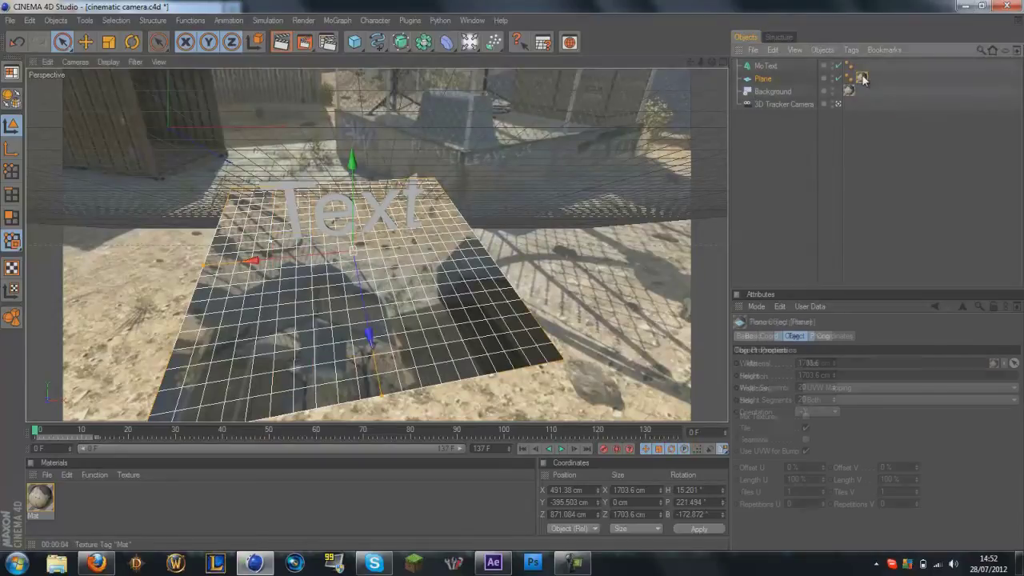
left_click(842, 392)
left_click(830, 448)
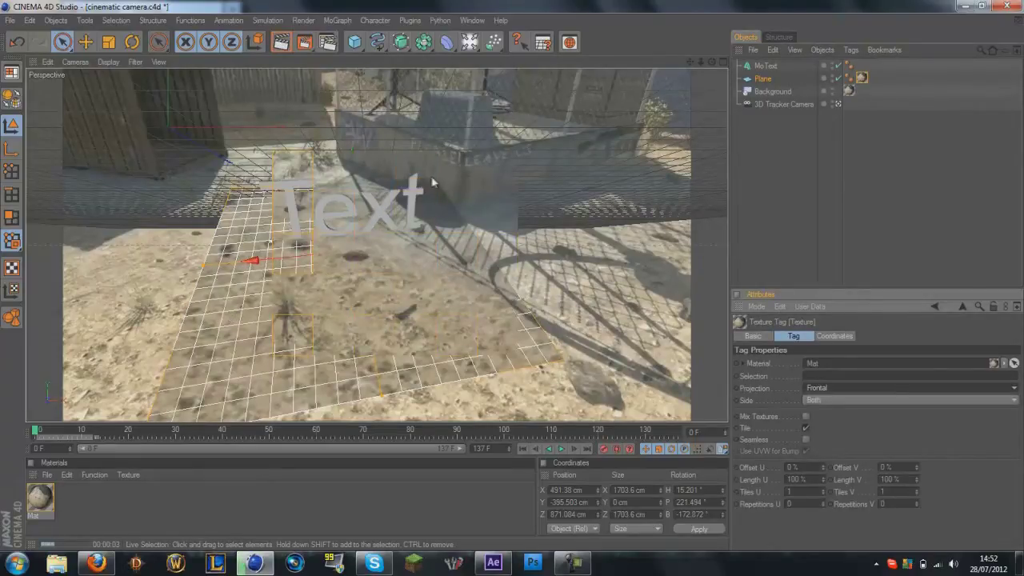
left_click(502, 314)
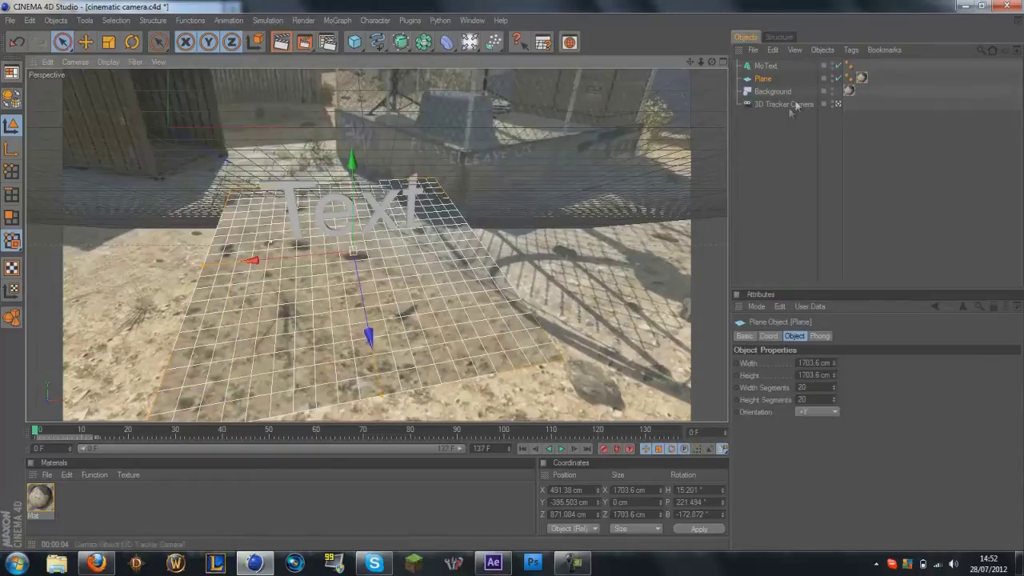
Add a Compositing tag to the plane and enable Compositing Background on it.
right_click(774, 82)
mouse_move(787, 88)
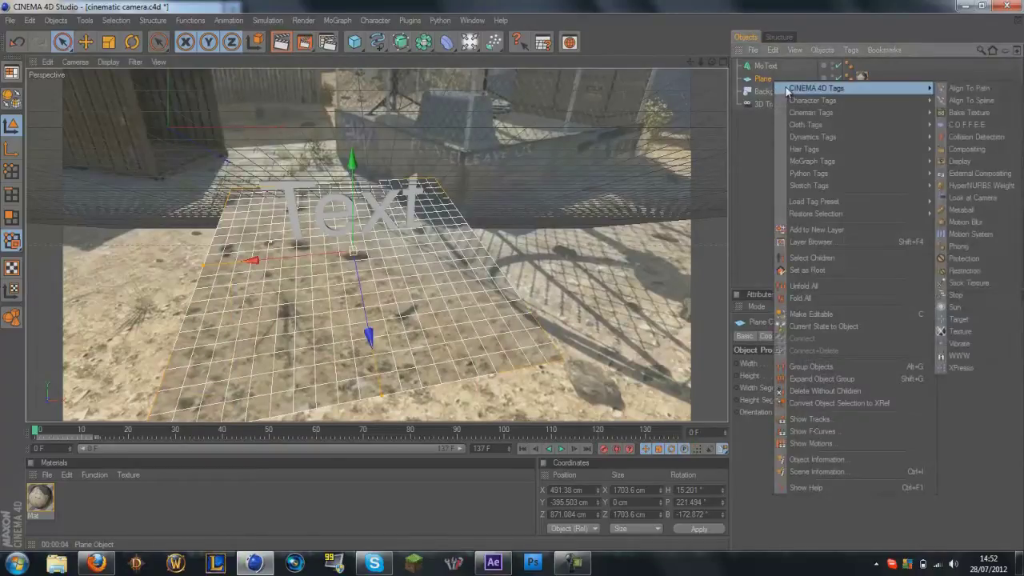
left_click(971, 148)
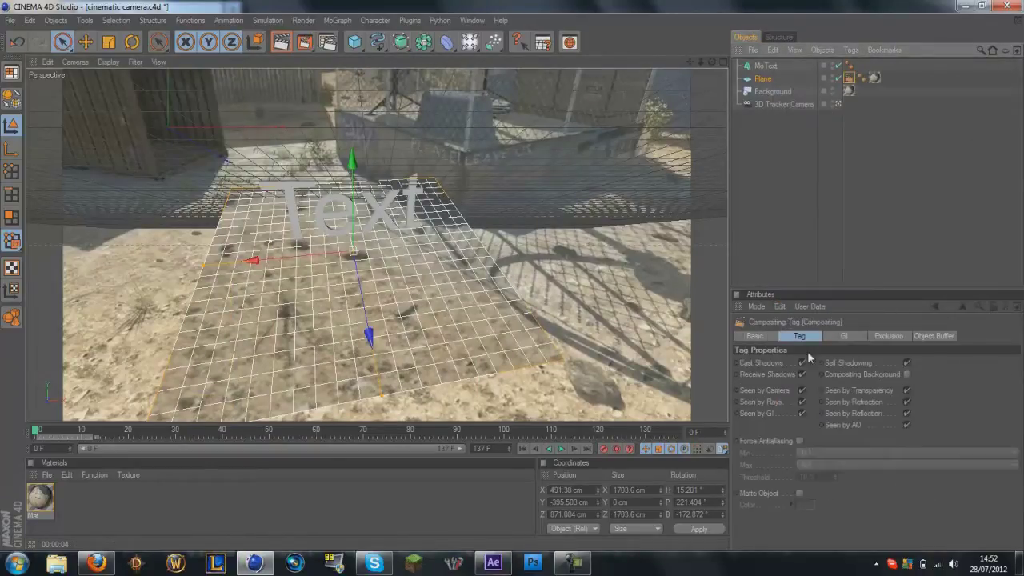
left_click(907, 374)
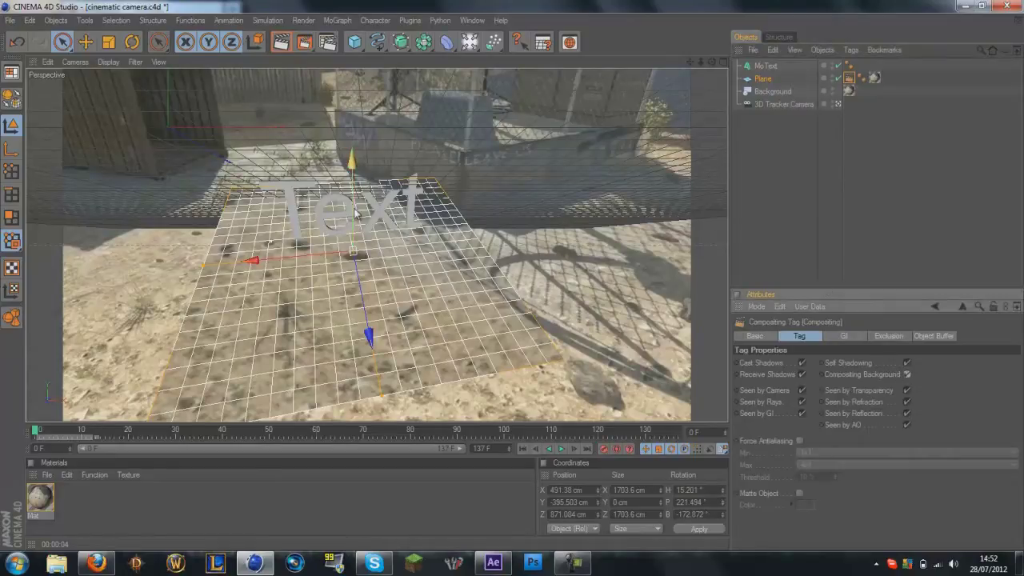
Lower the text slightly along its Y axis to about Y -352, Z 894 cm so it meets the ground.
left_click(392, 178)
left_click(376, 200)
left_click_drag(250, 160, 512, 275)
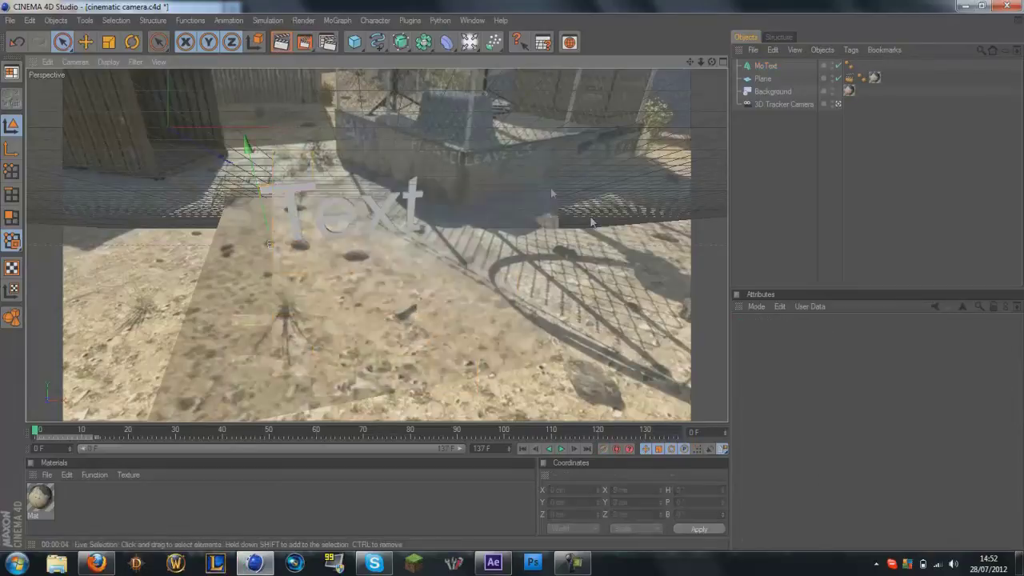
Adjust the dark end of the Ambient Occlusion colour gradient in the render settings and test-render the view.
left_click(327, 42)
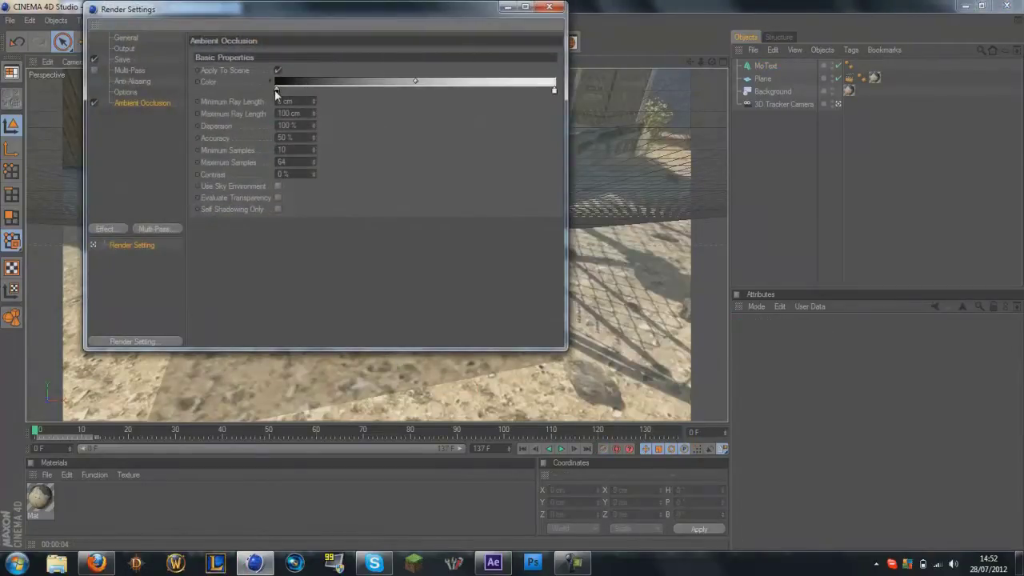
left_click_drag(276, 90, 321, 112)
left_click(549, 7)
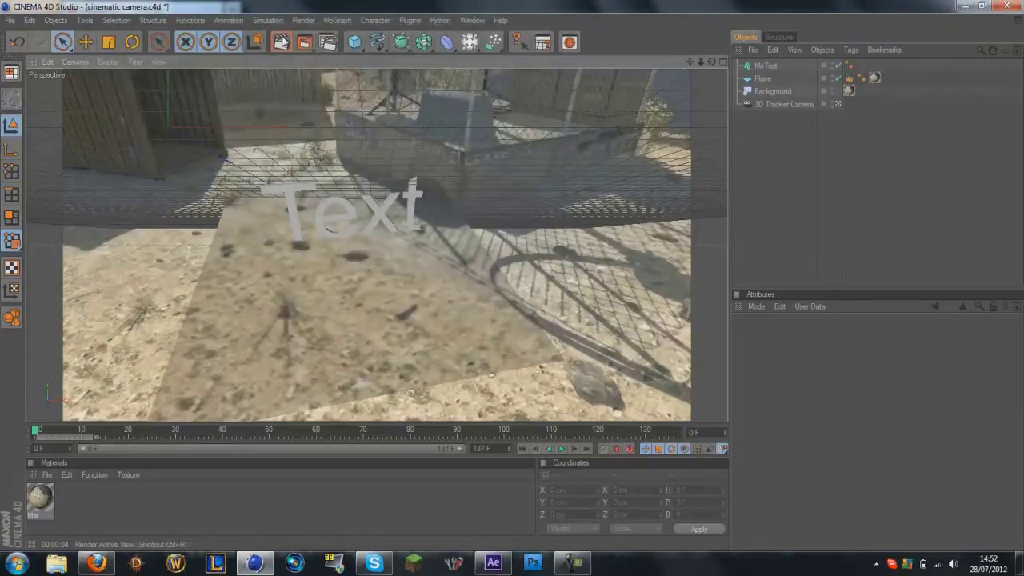
left_click(283, 42)
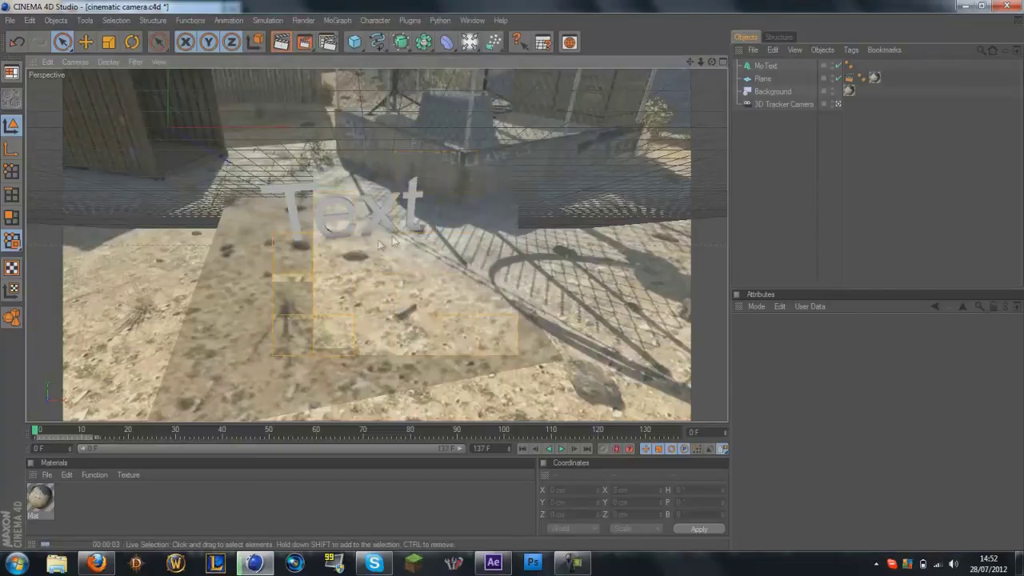
left_click(300, 221)
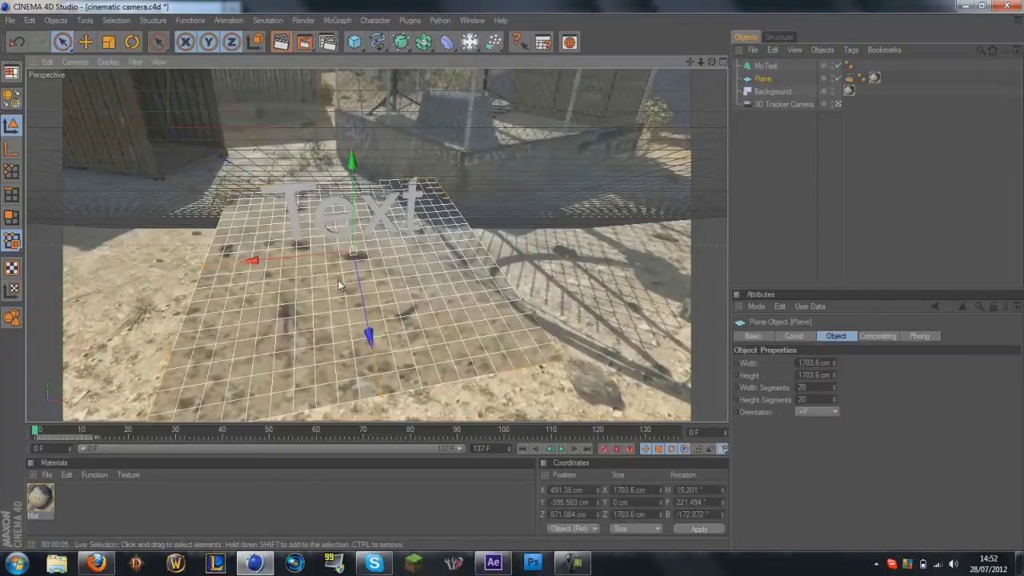
left_click_drag(254, 177, 254, 178)
left_click_drag(512, 275, 512, 275)
Add an omni light, move it along its X axis to about X 610 cm and test-render the view.
left_click_drag(472, 41, 489, 53)
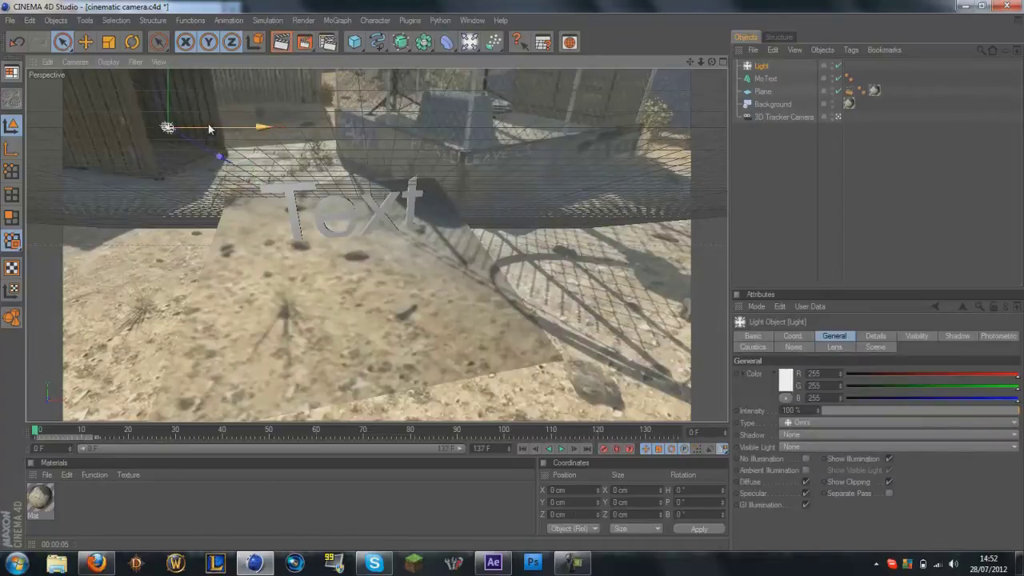
left_click_drag(512, 278, 505, 278)
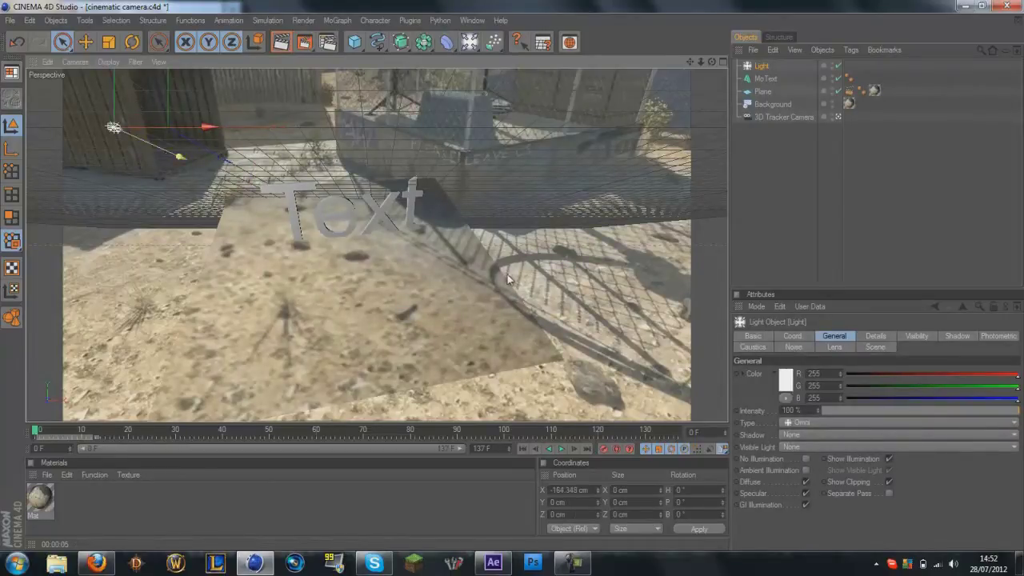
left_click_drag(168, 154, 513, 276)
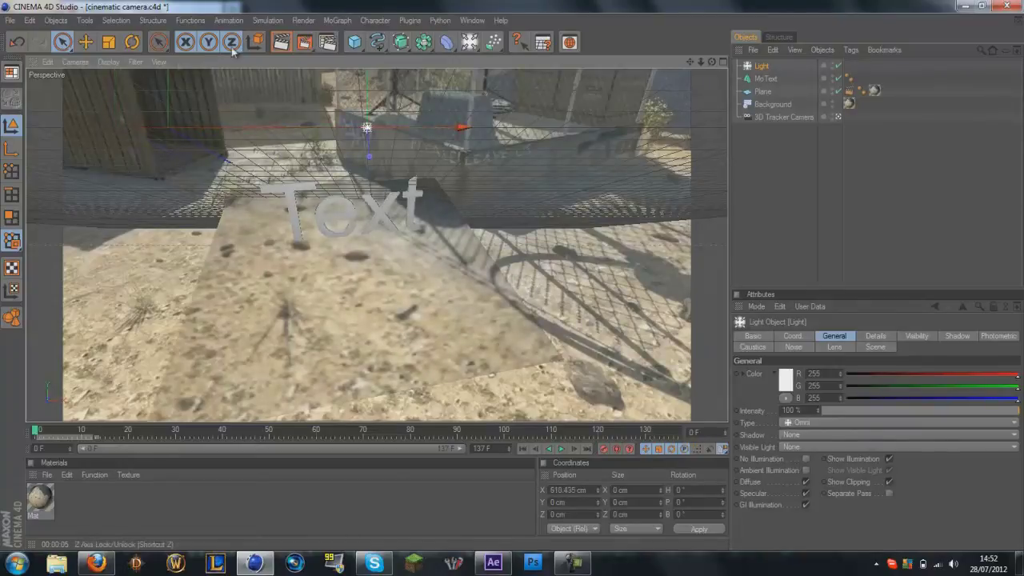
left_click(281, 44)
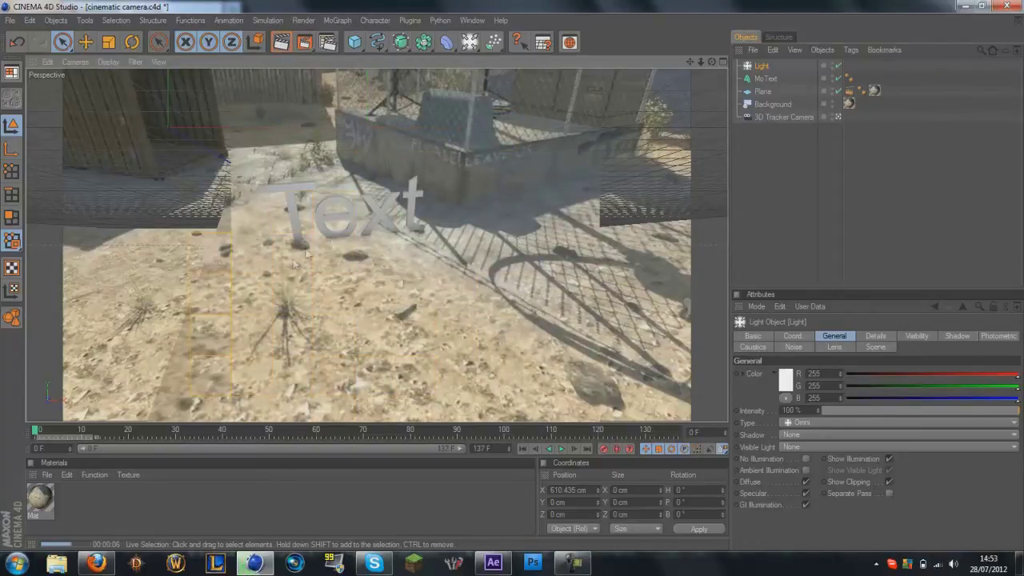
left_click(621, 288)
Set the MoText object's extrusion depth to 191 and test-render the view.
left_click(760, 66)
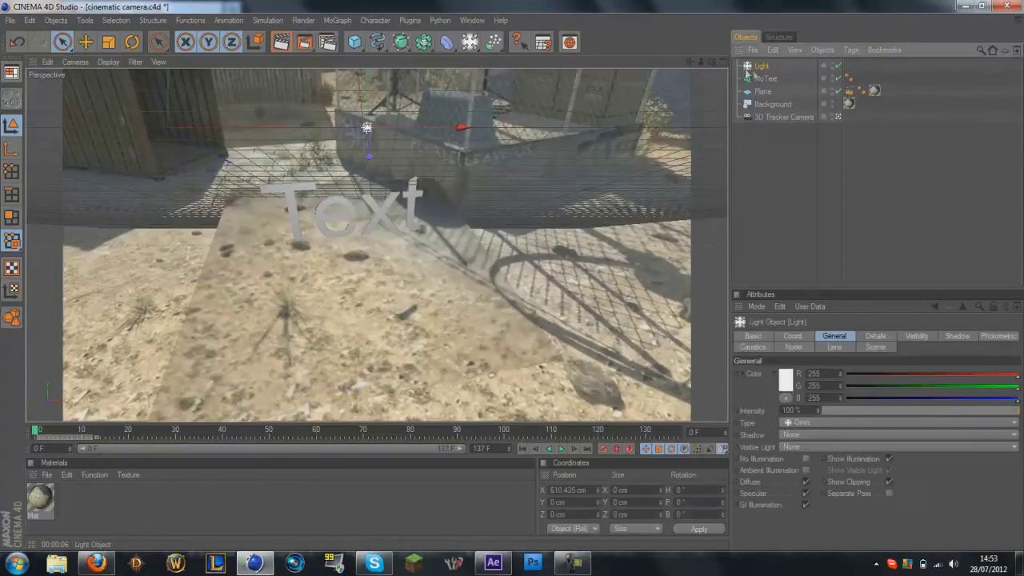
left_click(764, 78)
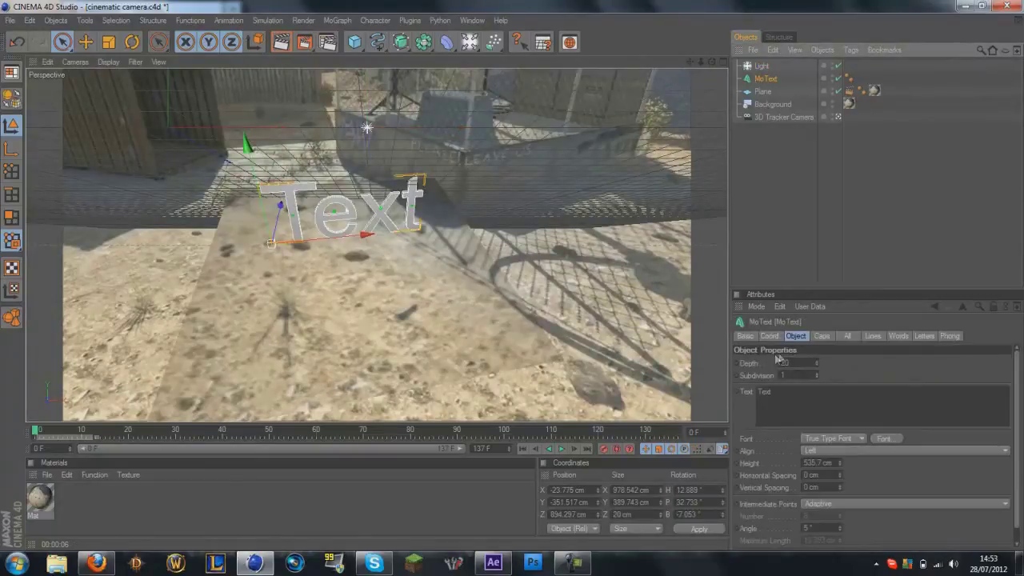
left_click_drag(819, 363, 819, 349)
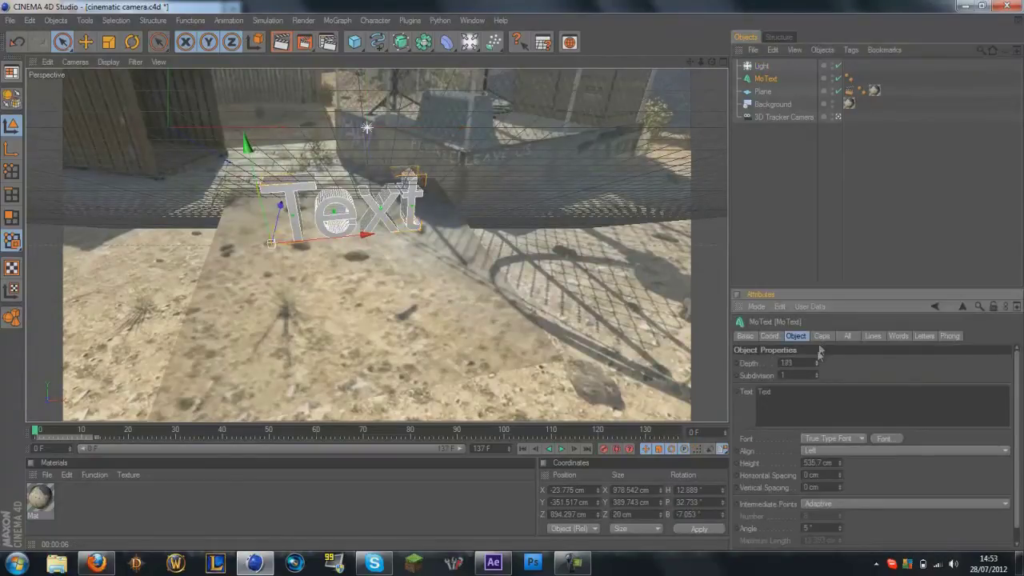
left_click(281, 43)
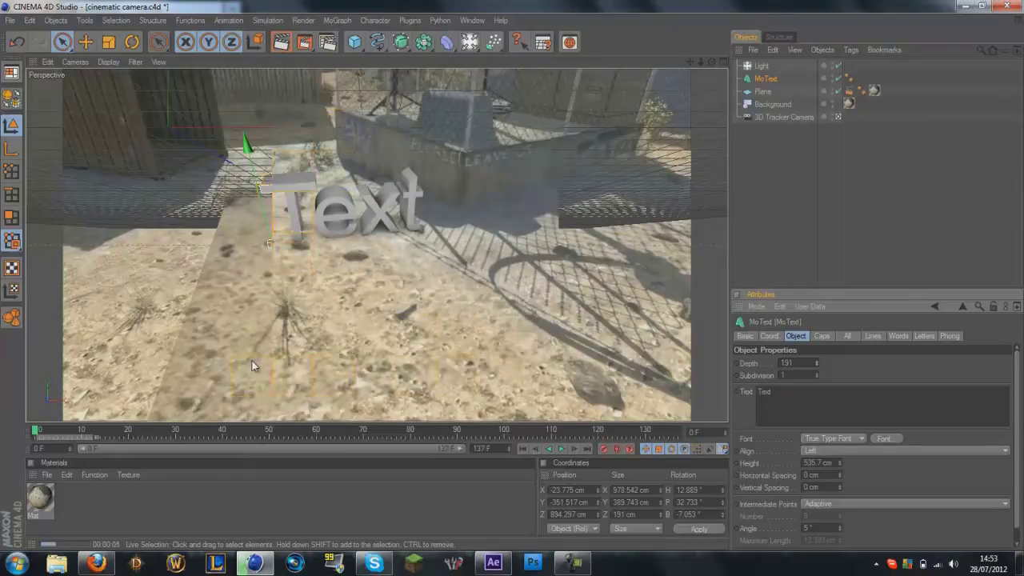
left_click(47, 433)
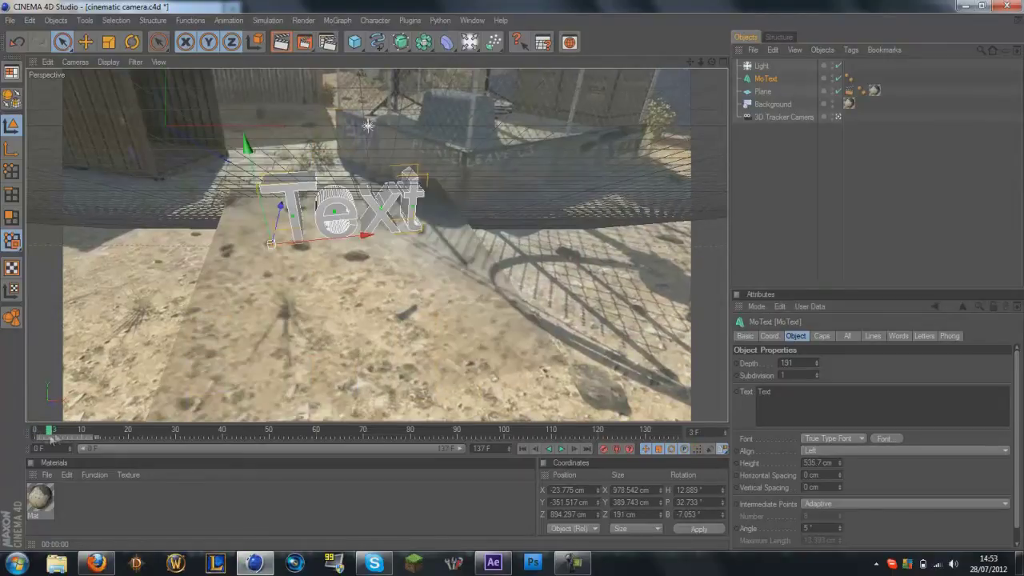
Scrub through the timeline to frame 125 and test-render the view there.
left_click_drag(48, 434, 137, 445)
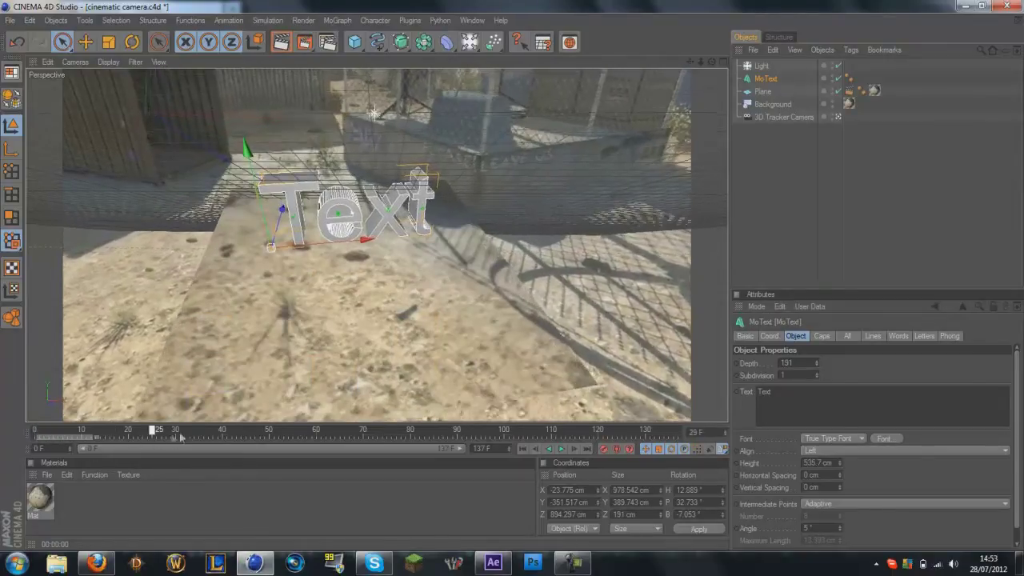
left_click_drag(180, 436, 423, 436)
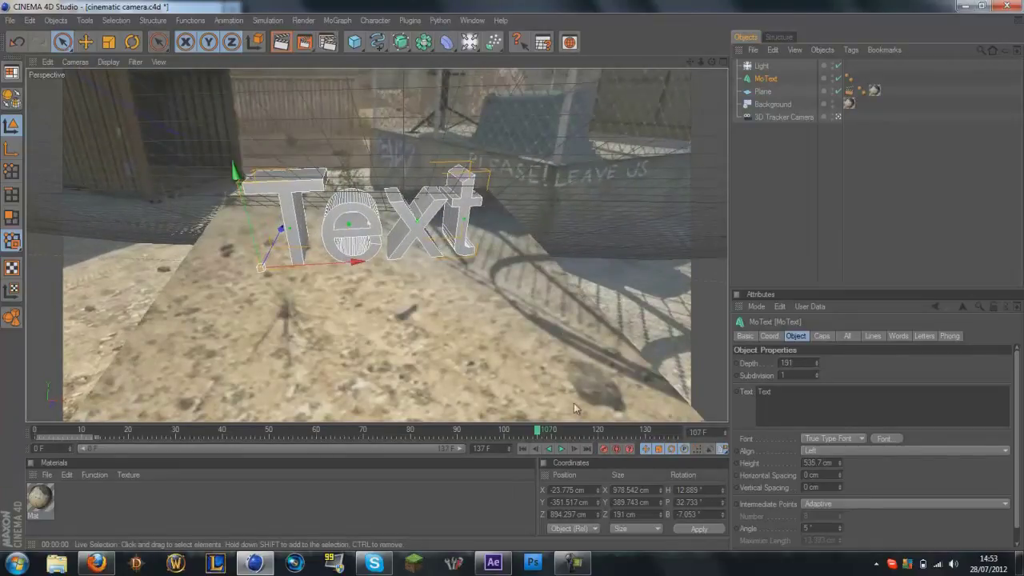
left_click_drag(542, 432, 621, 432)
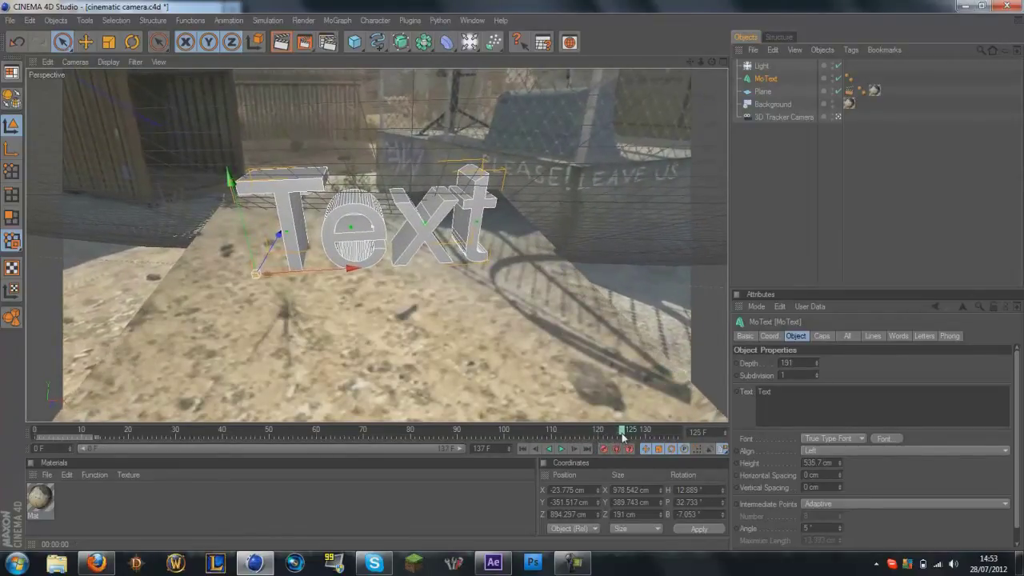
left_click(281, 44)
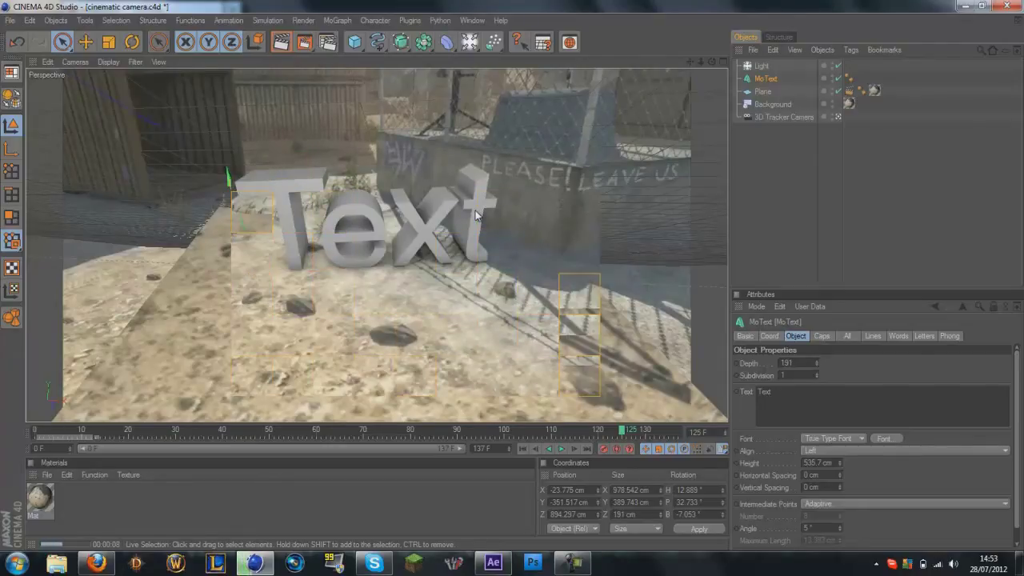
left_click(357, 210)
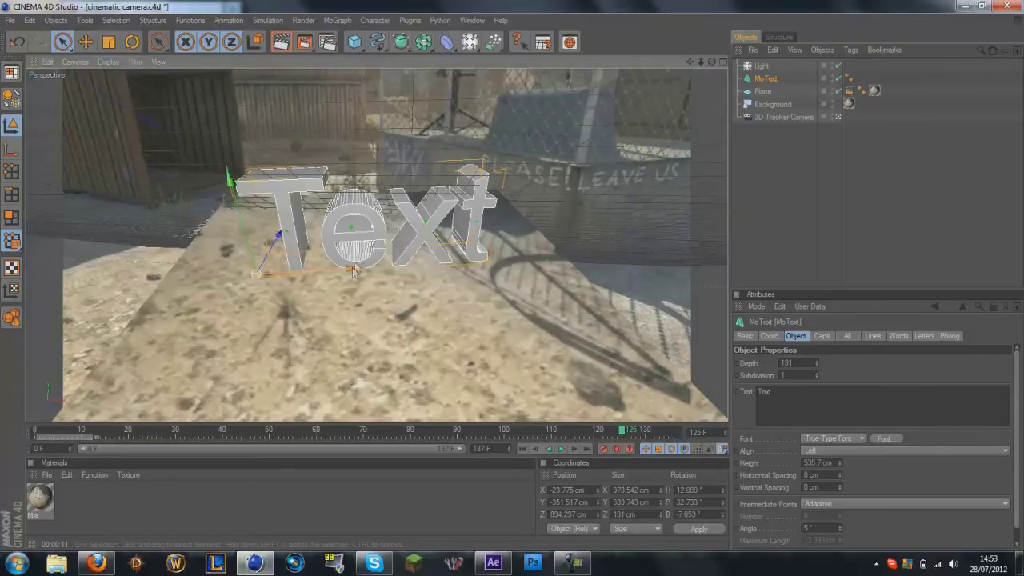
Move the text along its X and Y axes to about X -83, Y -344, Z 876 cm and test-render the view.
left_click_drag(353, 267, 336, 268)
left_click_drag(224, 199, 222, 194)
left_click(288, 38)
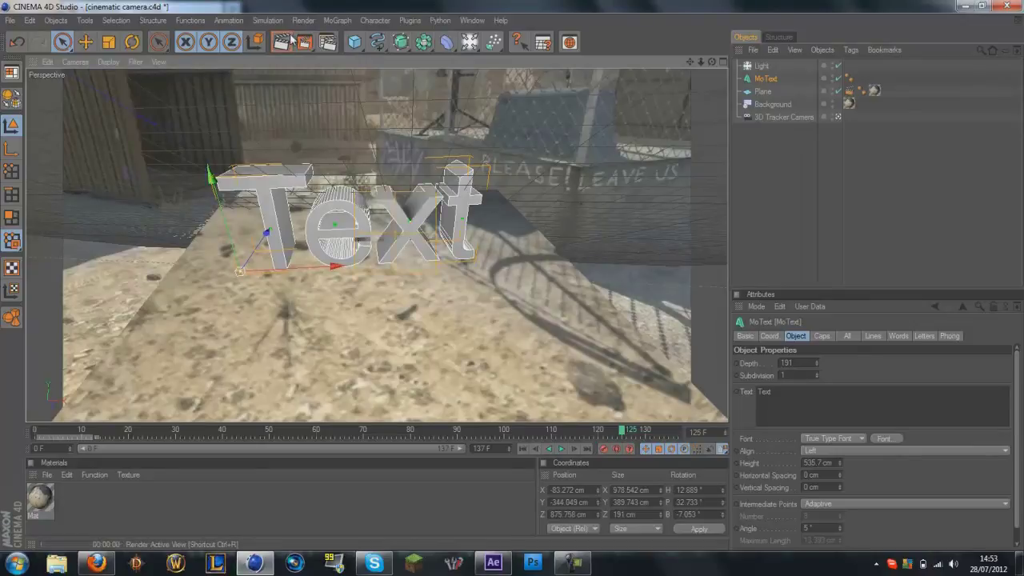
left_click(292, 40)
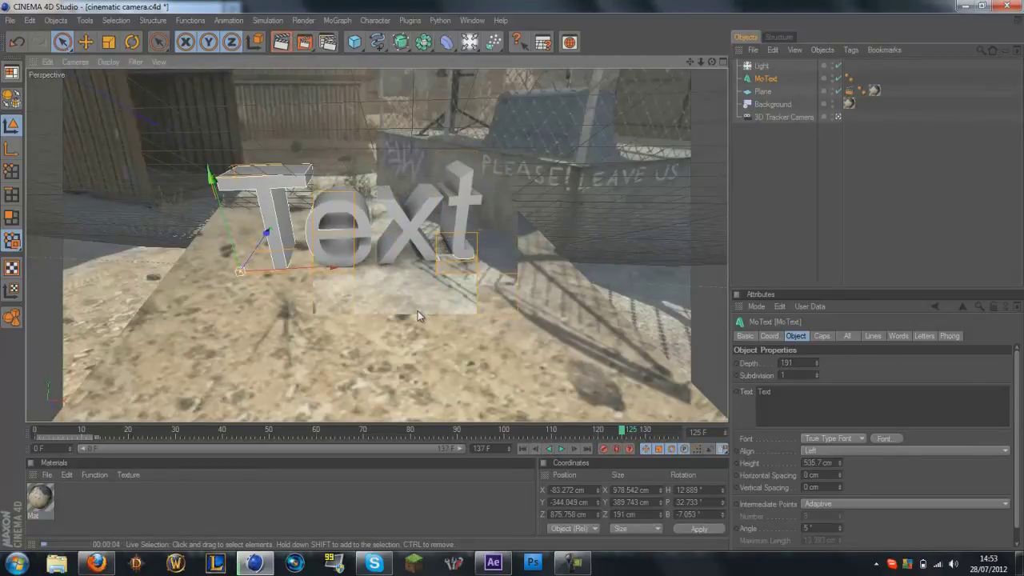
left_click(405, 281)
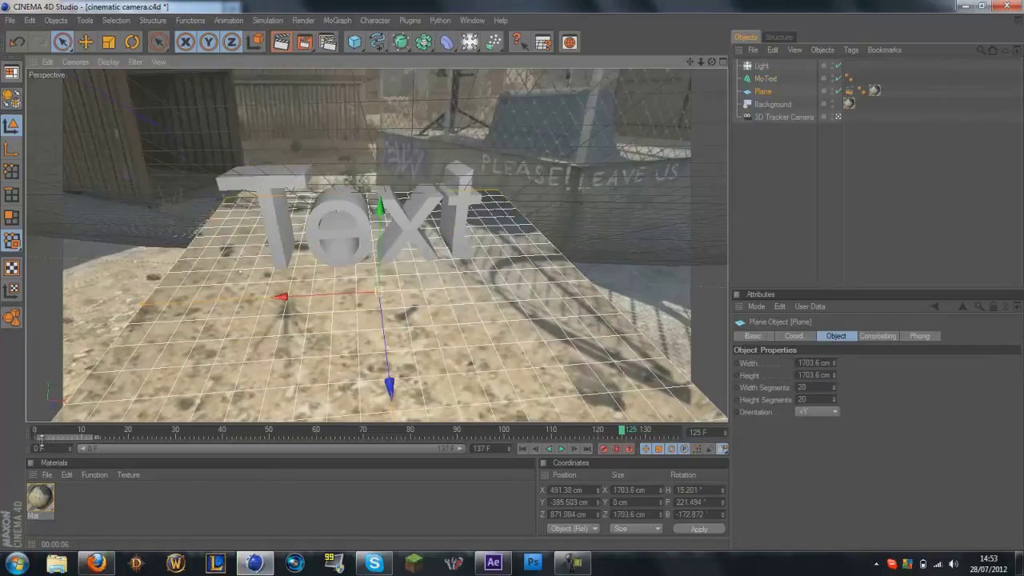
Create a new material and set its specular mode to Metal.
left_click(47, 474)
left_click(80, 322)
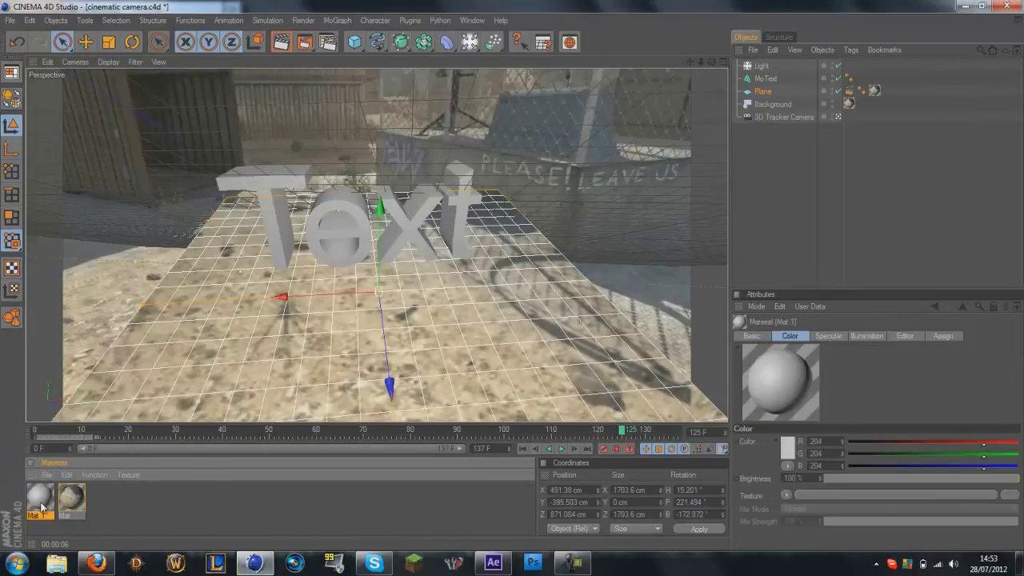
double_click(40, 496)
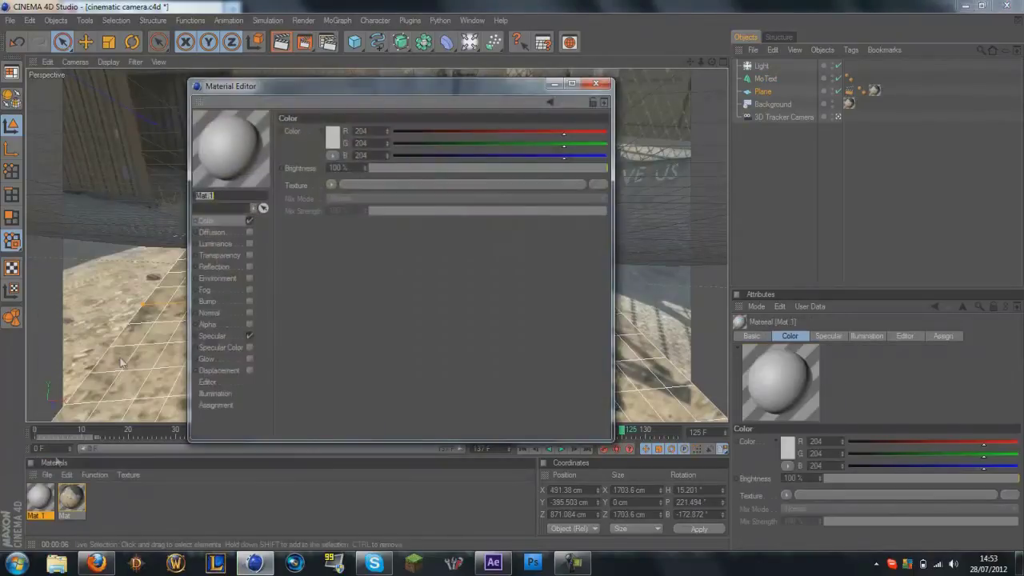
left_click(249, 336)
left_click(343, 171)
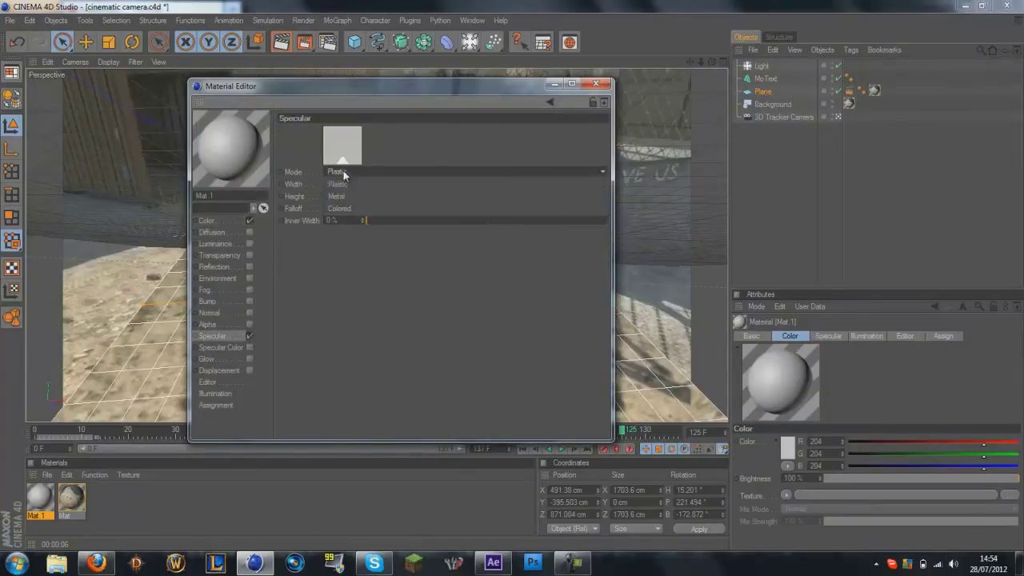
left_click(336, 196)
Enable reflection on the new material and lower its reflection brightness to 44%.
left_click(229, 245)
left_click(236, 267)
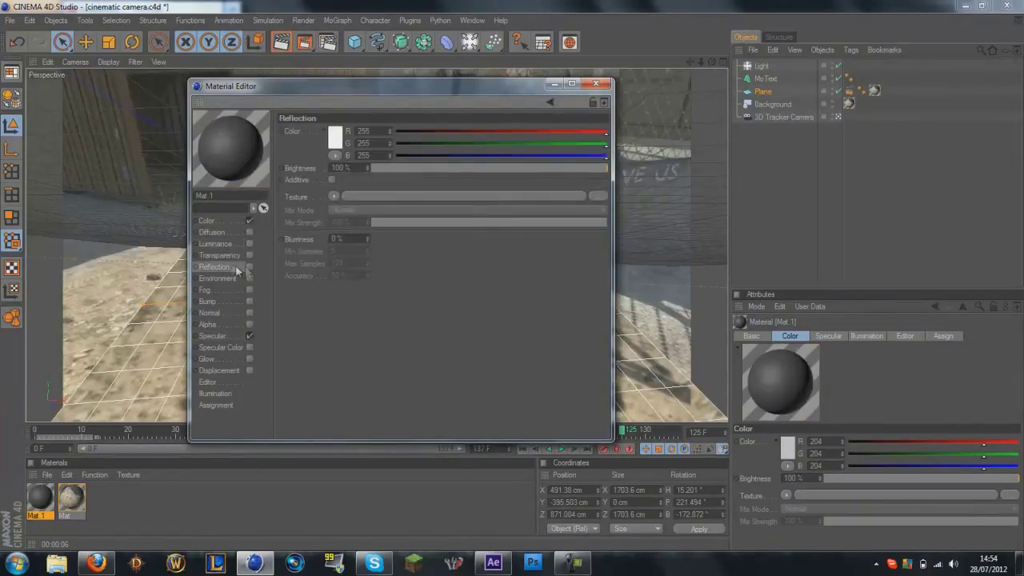
left_click(249, 266)
left_click_drag(439, 169, 475, 168)
left_click(342, 199)
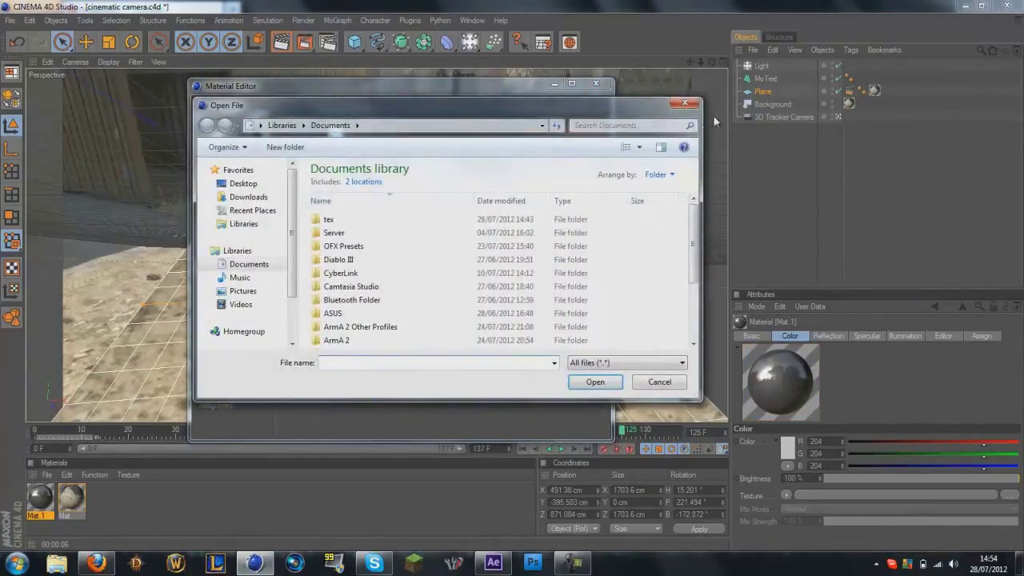
left_click(693, 97)
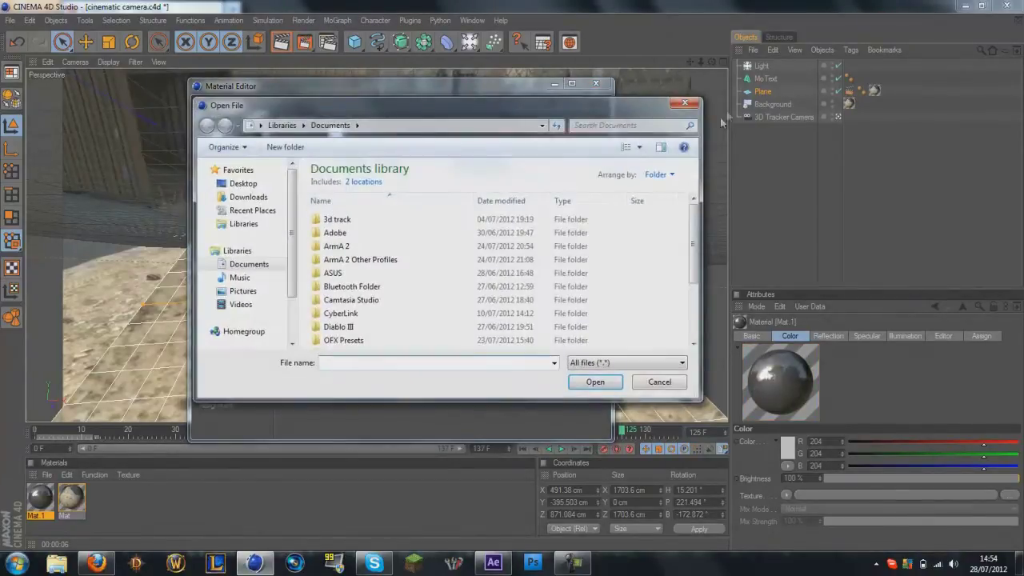
left_click(683, 105)
Use a Fresnel shader as the reflection texture at 49% mix strength and apply the material to the MoText object.
left_click(334, 196)
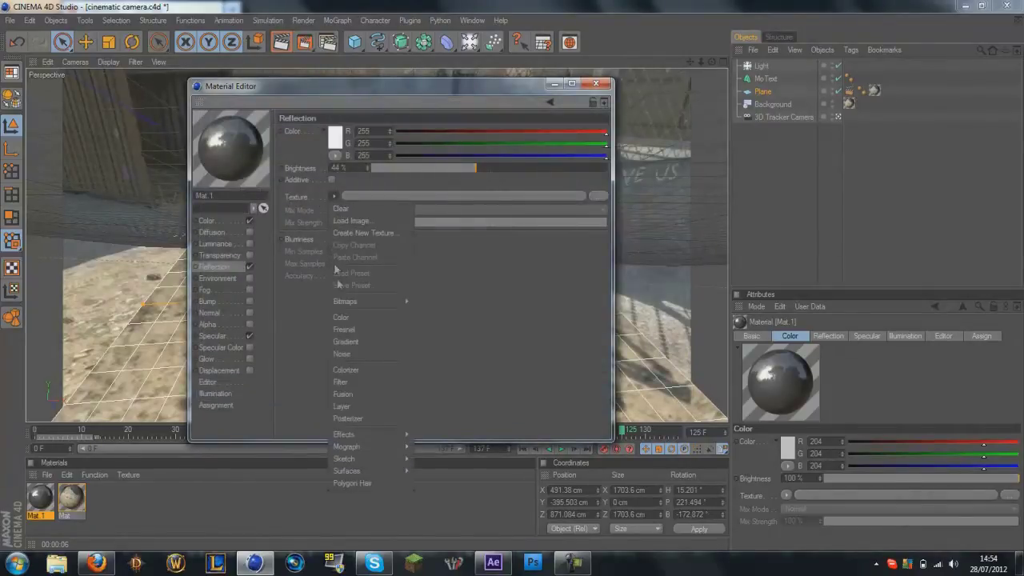
left_click(375, 342)
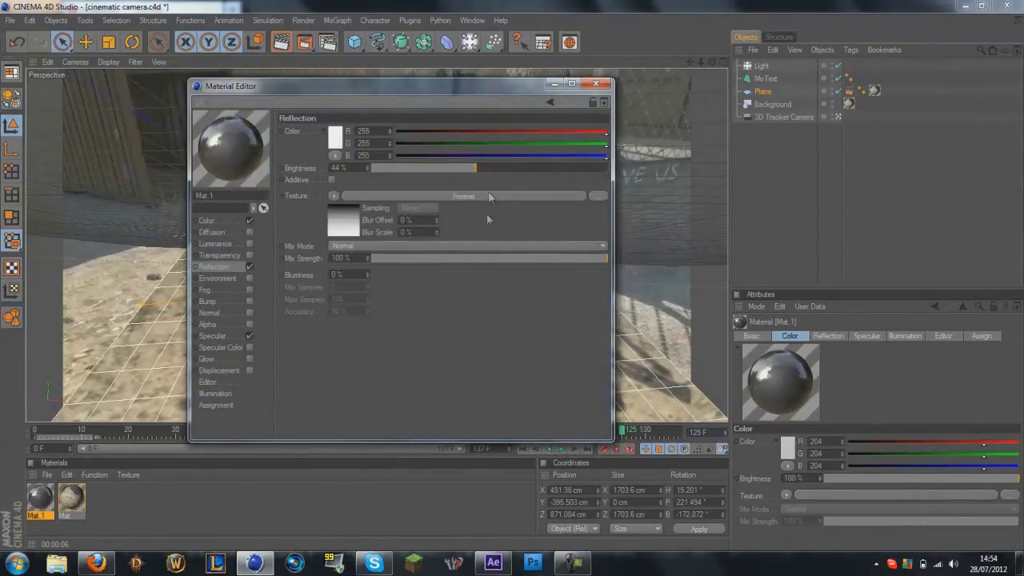
left_click(487, 258)
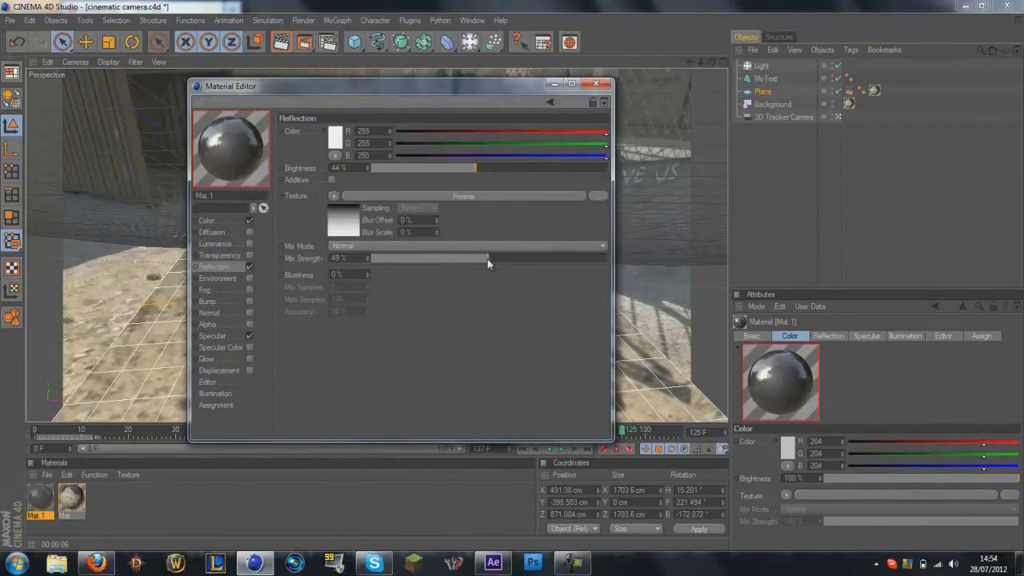
left_click(594, 84)
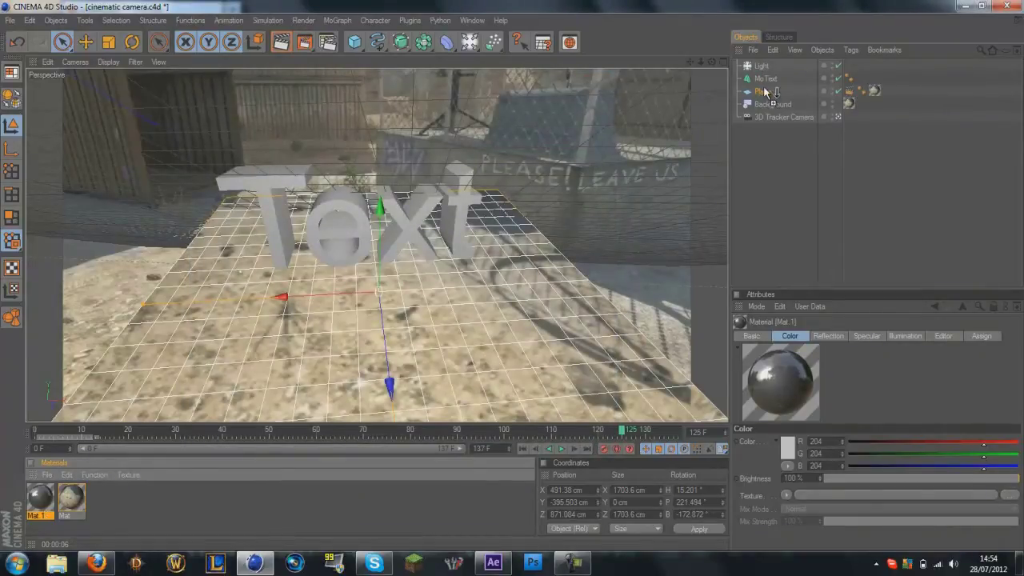
left_click_drag(770, 83, 766, 79)
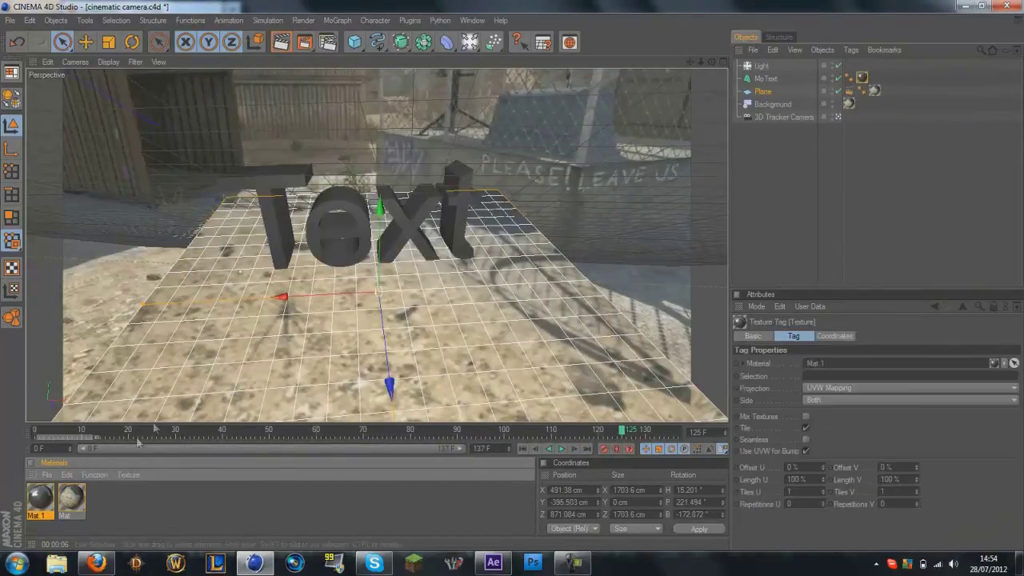
Set the text material's colour to purple (R 169, G 0, B 175) and test-render the view.
double_click(40, 496)
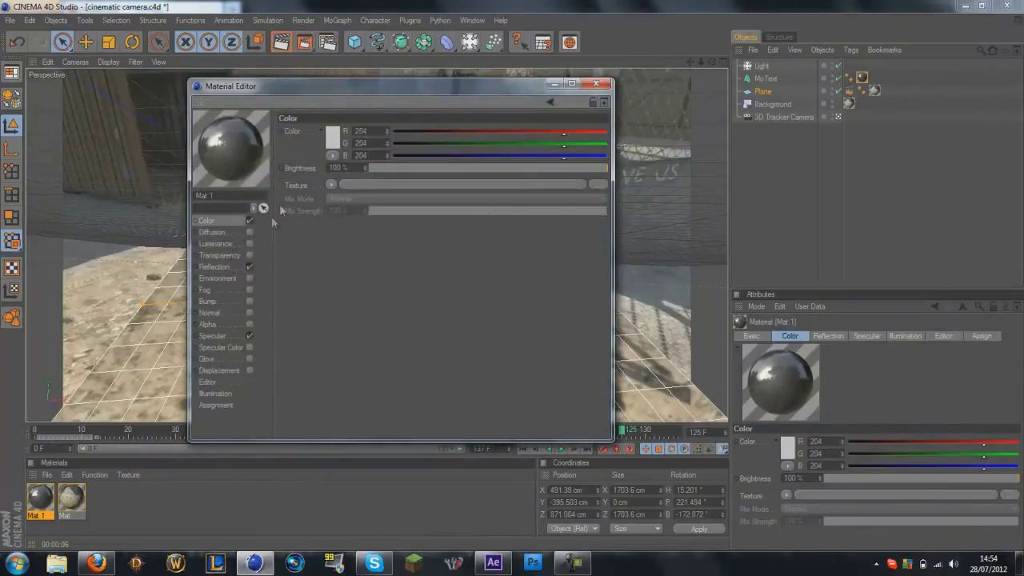
left_click(332, 136)
left_click(411, 85)
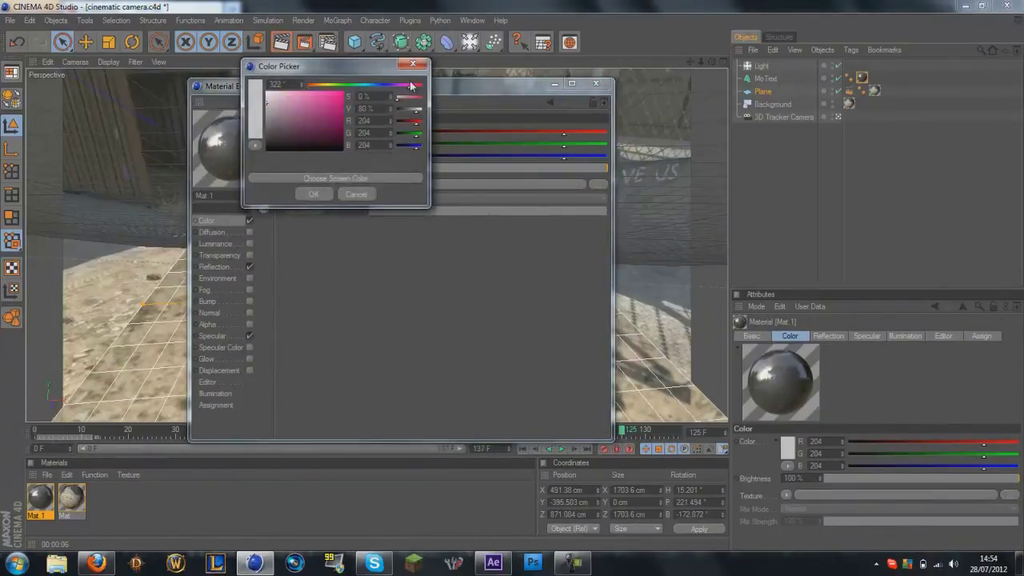
left_click_drag(338, 115, 370, 111)
left_click(314, 194)
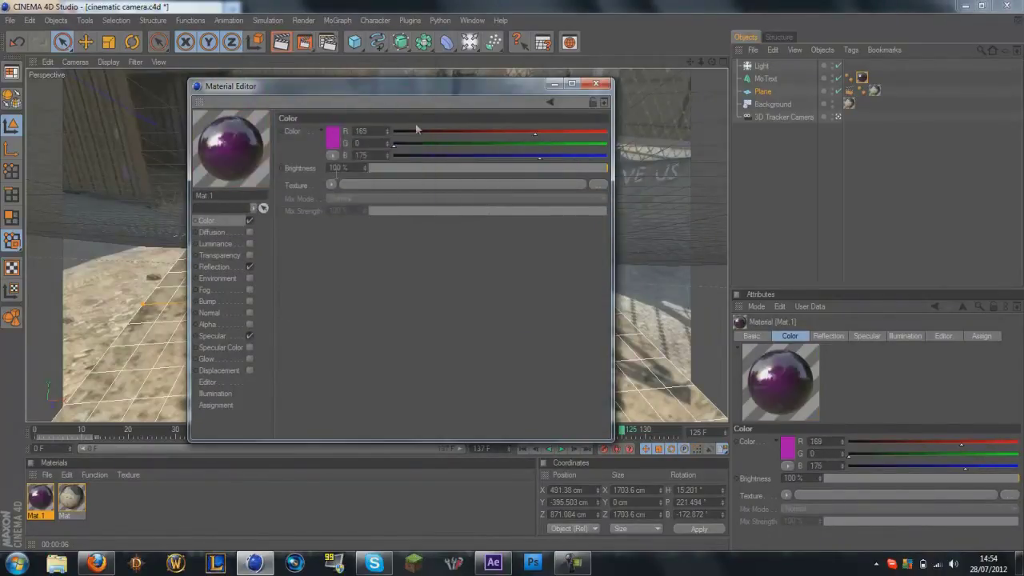
left_click(596, 83)
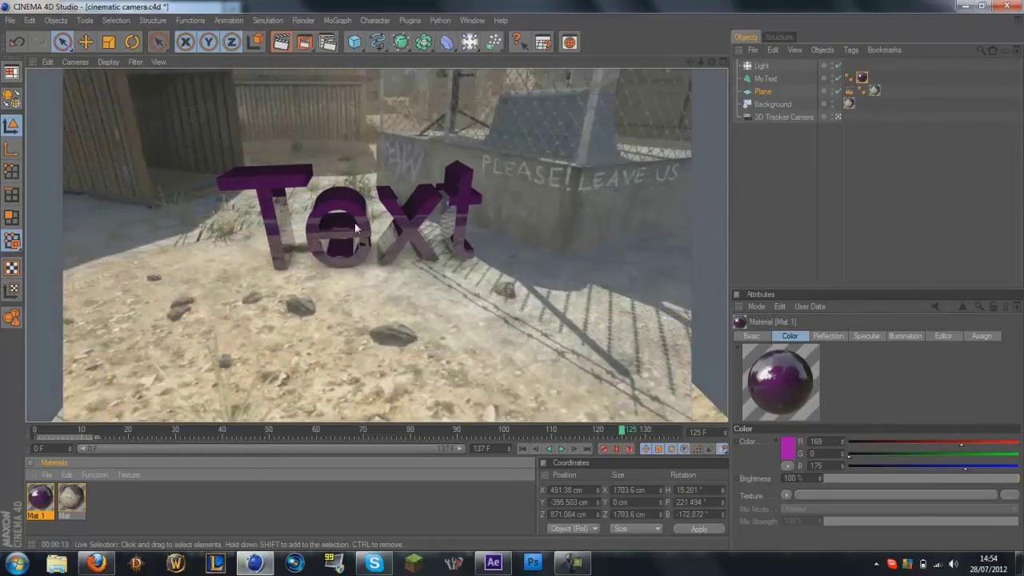
left_click(452, 220)
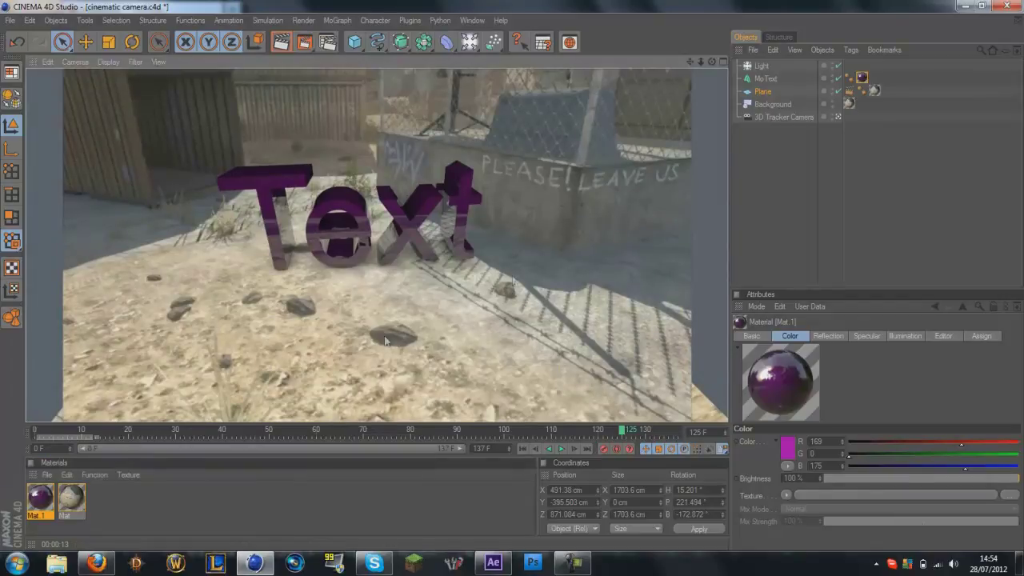
Scale the ground plane up to about 20384 cm in width and height and test-render the view.
left_click(110, 43)
left_click_drag(485, 261, 720, 272)
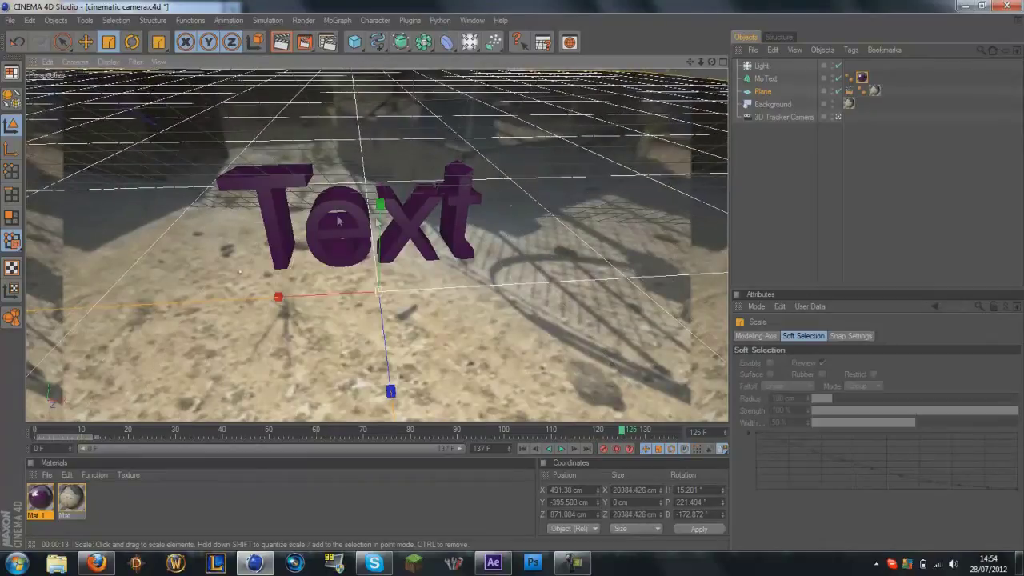
left_click(287, 40)
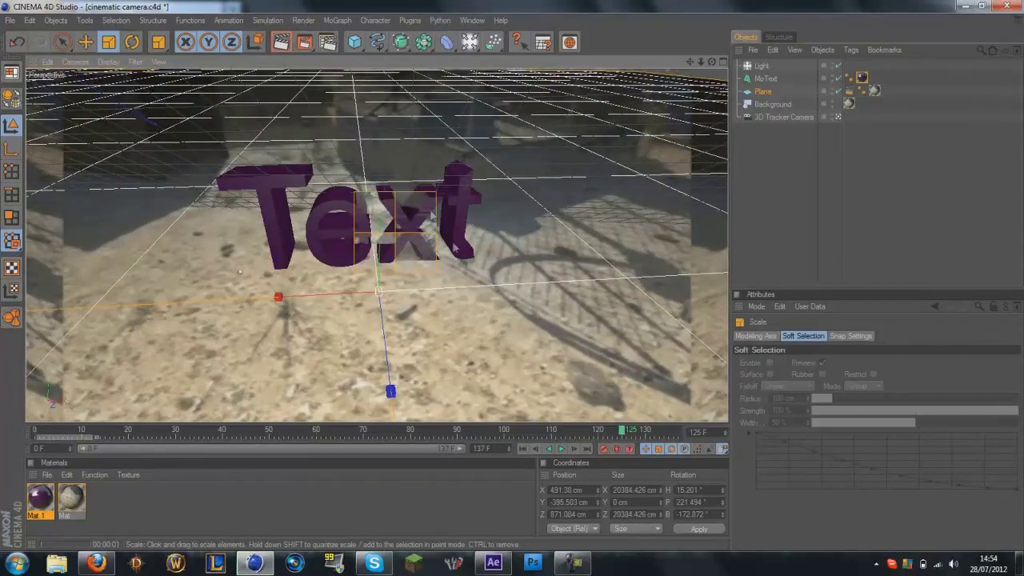
left_click(562, 240)
Scrub through the timeline to check the enlarged ground plane against the footage and test-render frame 74.
left_click(44, 434)
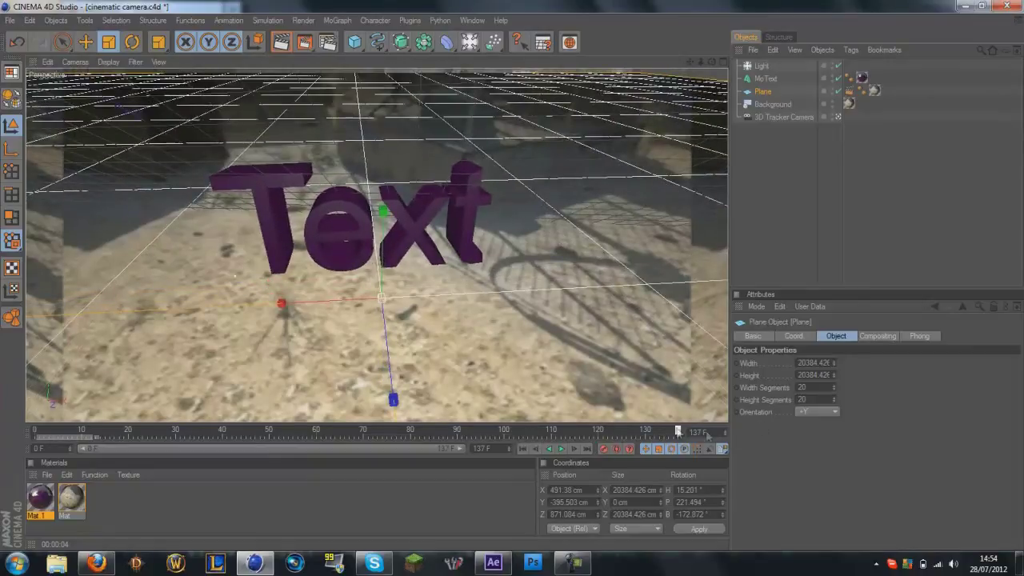
left_click_drag(707, 435, 556, 421)
left_click(630, 431)
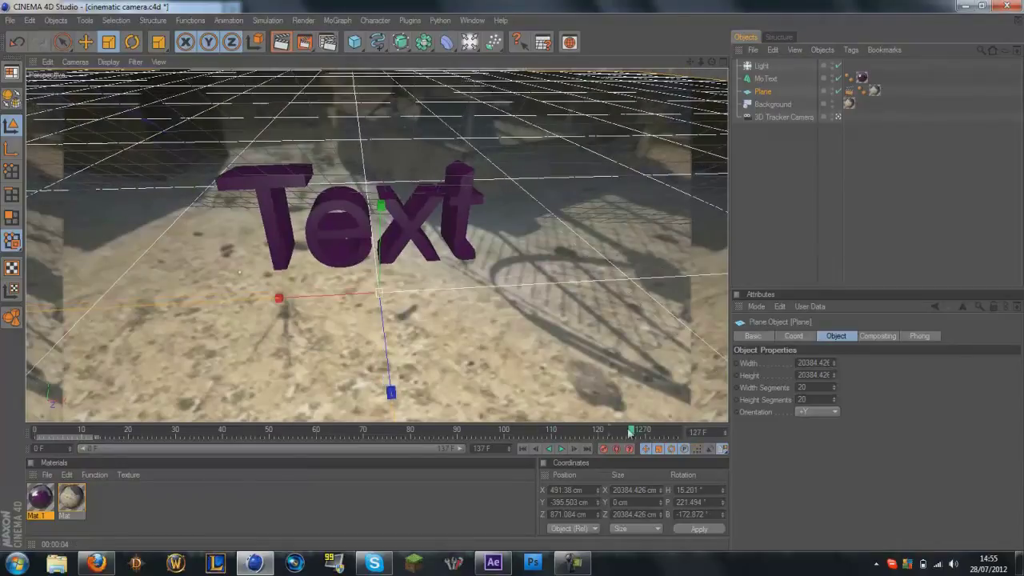
left_click(381, 431)
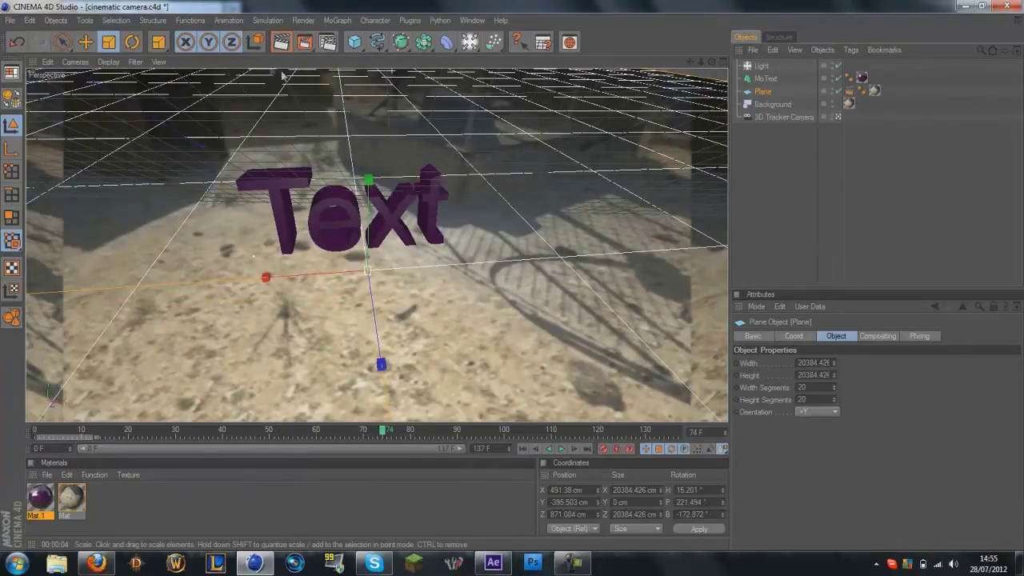
left_click(278, 42)
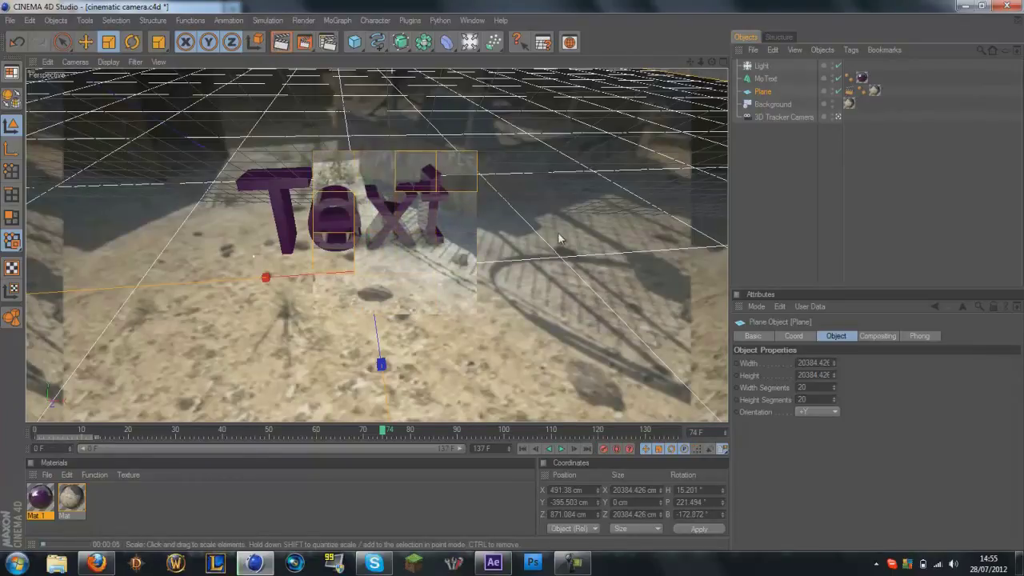
Return to frame 125 and test-render the view.
left_click(622, 435)
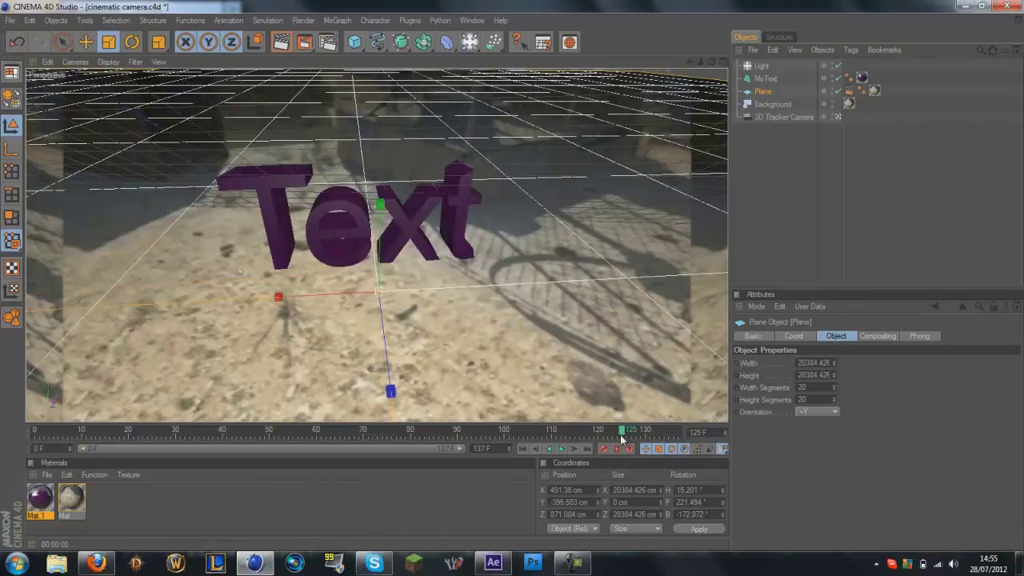
left_click(281, 41)
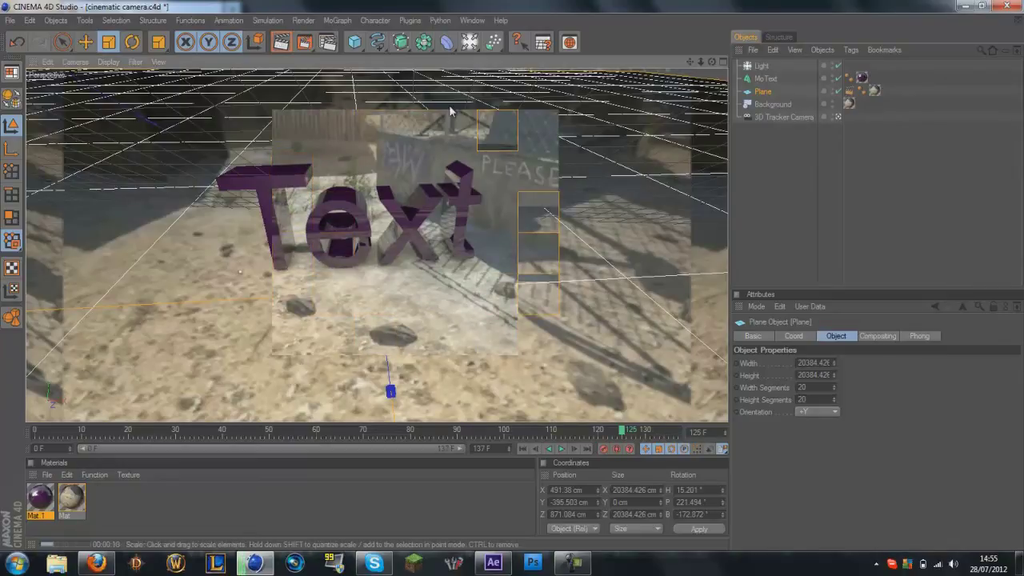
left_click(476, 150)
scroll(478, 150, "down", 3)
scroll(477, 148, "down", 10)
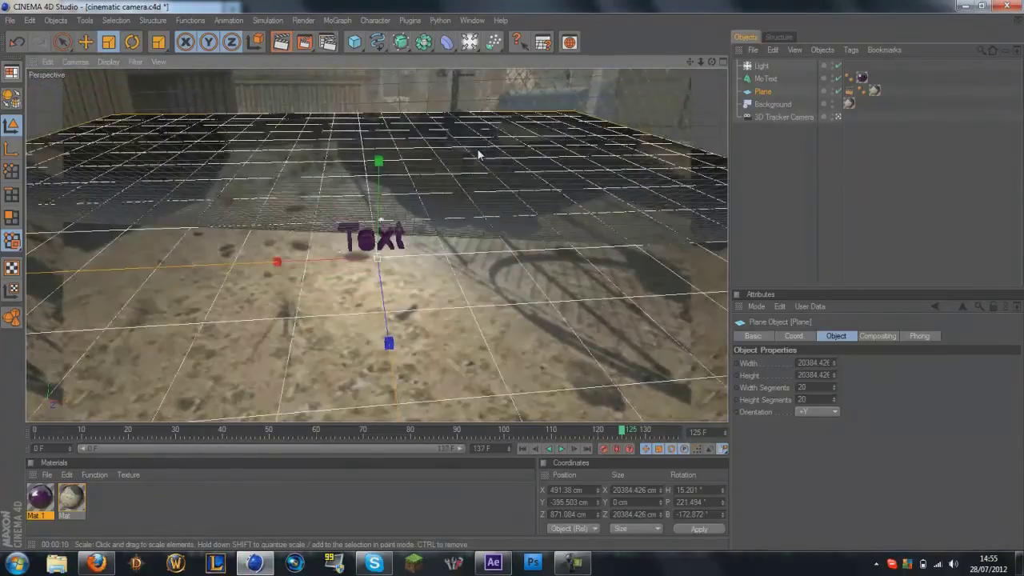
scroll(480, 150, "up", 10)
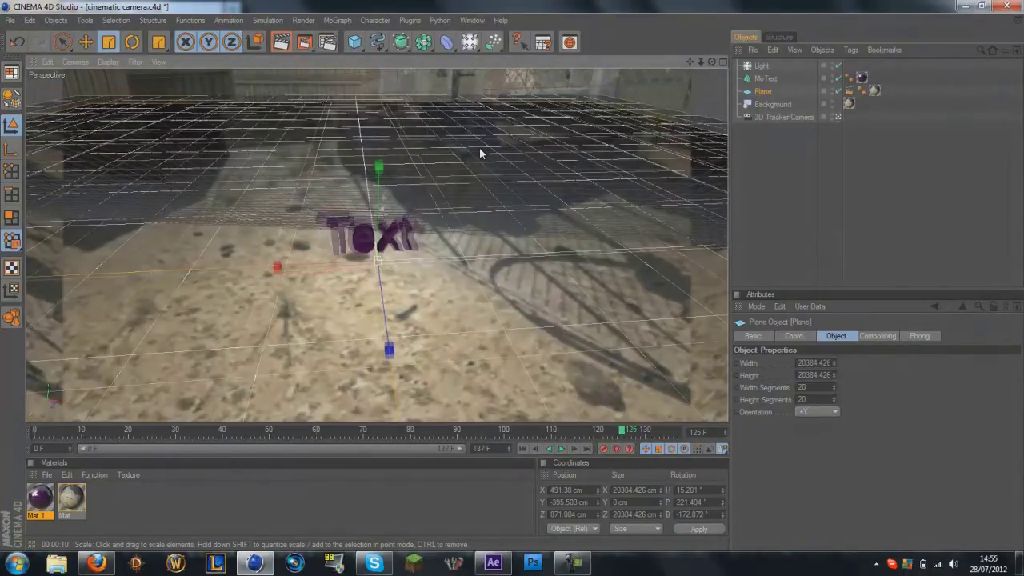
scroll(480, 149, "up", 5)
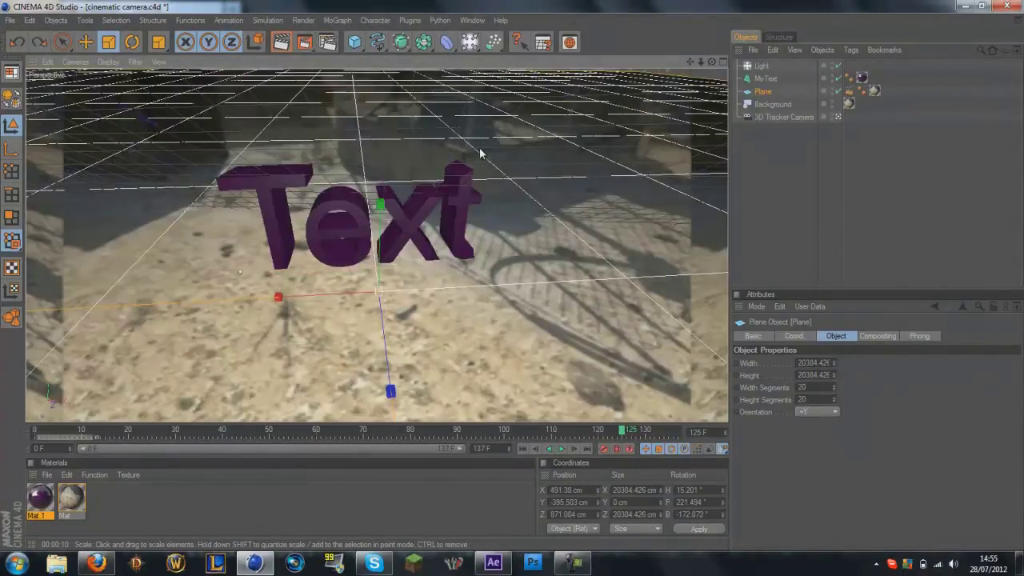
Toggle the 3D Tracker Camera view off and on to compare it with the free view, and select the MoText object.
left_click(838, 117)
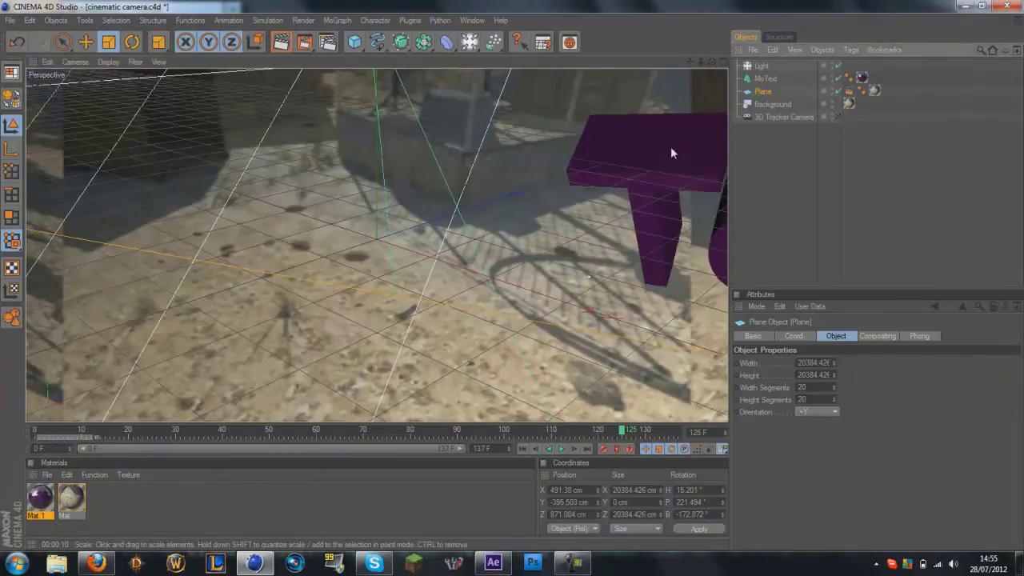
left_click(837, 117)
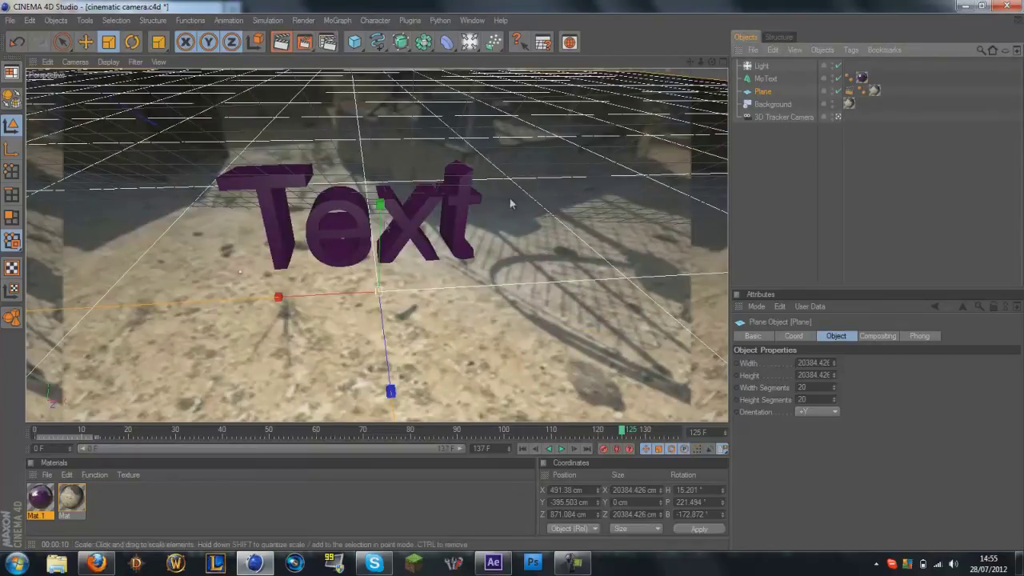
left_click(325, 225)
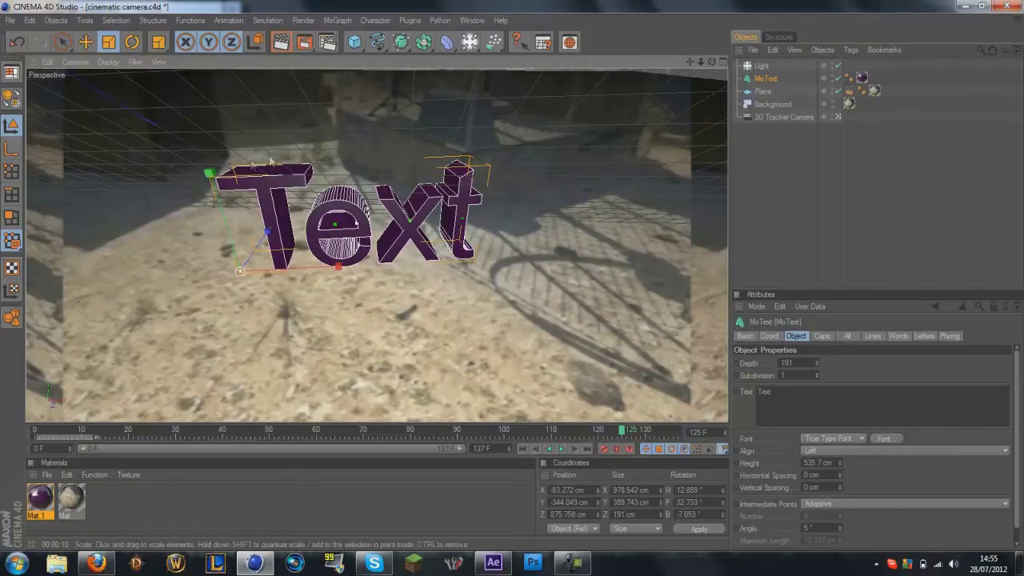
Switch to Firefox and open the "Affliction 1.0 - Call of Duty Minitage by DullEdits" video from the channel's uploads.
left_click(96, 563)
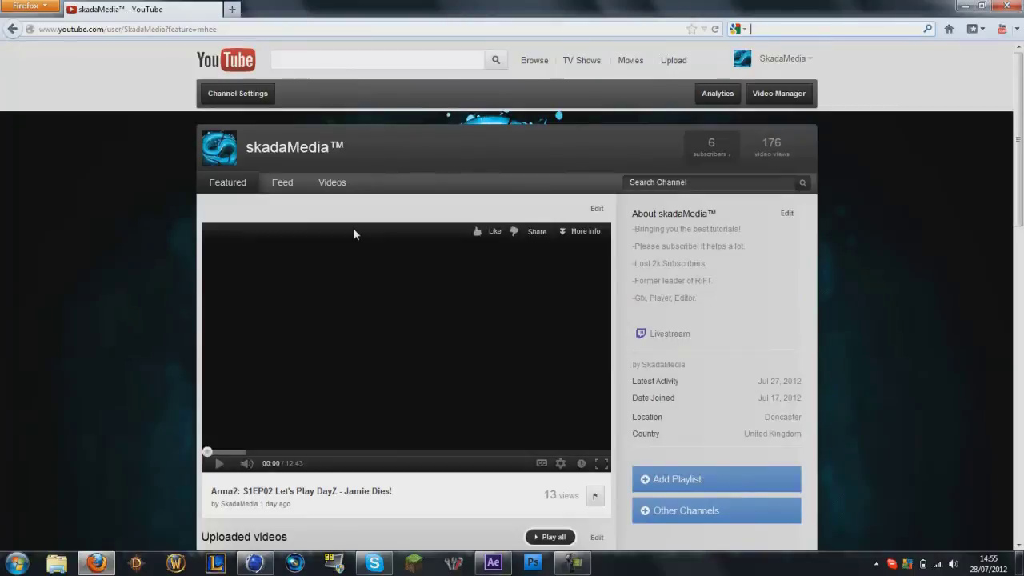
scroll(267, 361, "down", 5)
scroll(267, 361, "down", 5)
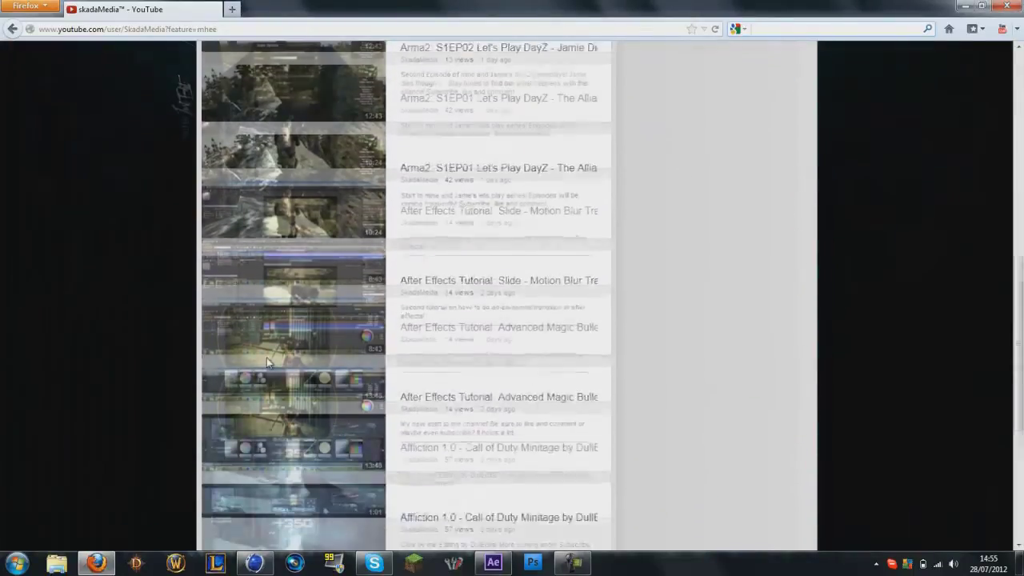
left_click(272, 302)
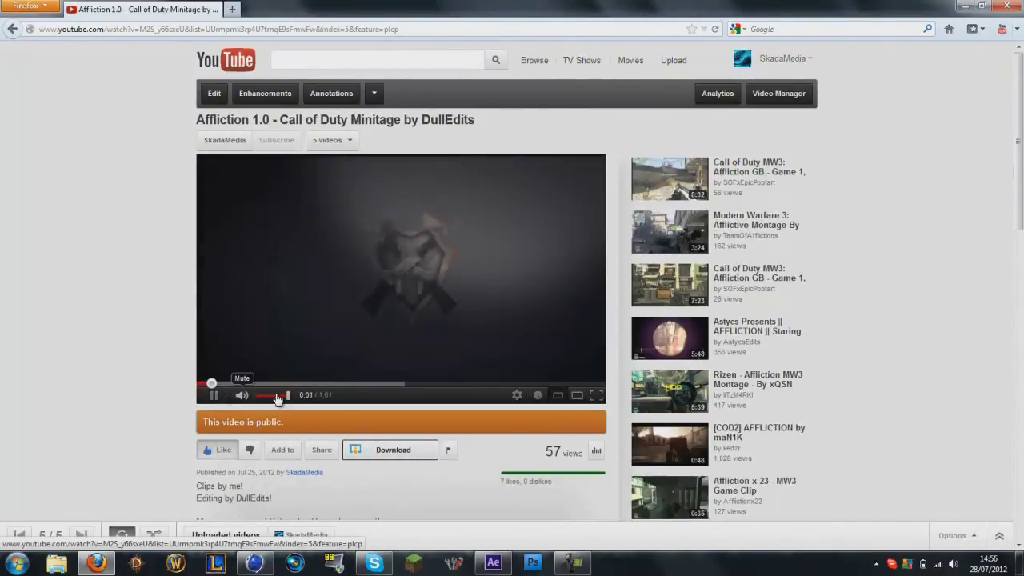
Skip through the video to the tracked 3D title in the intro and on to the gameplay, and pause playback.
left_click(267, 383)
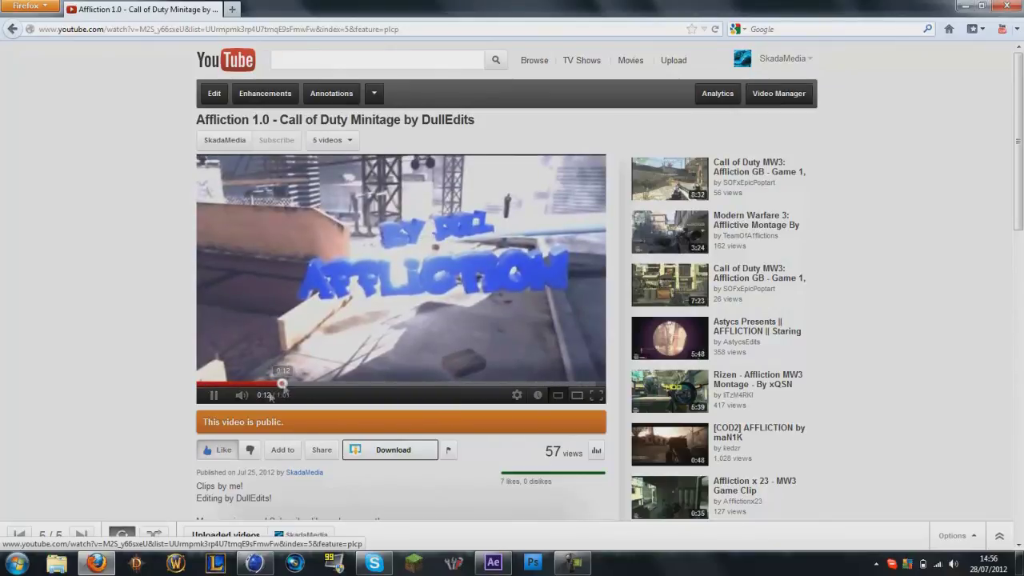
left_click(325, 384)
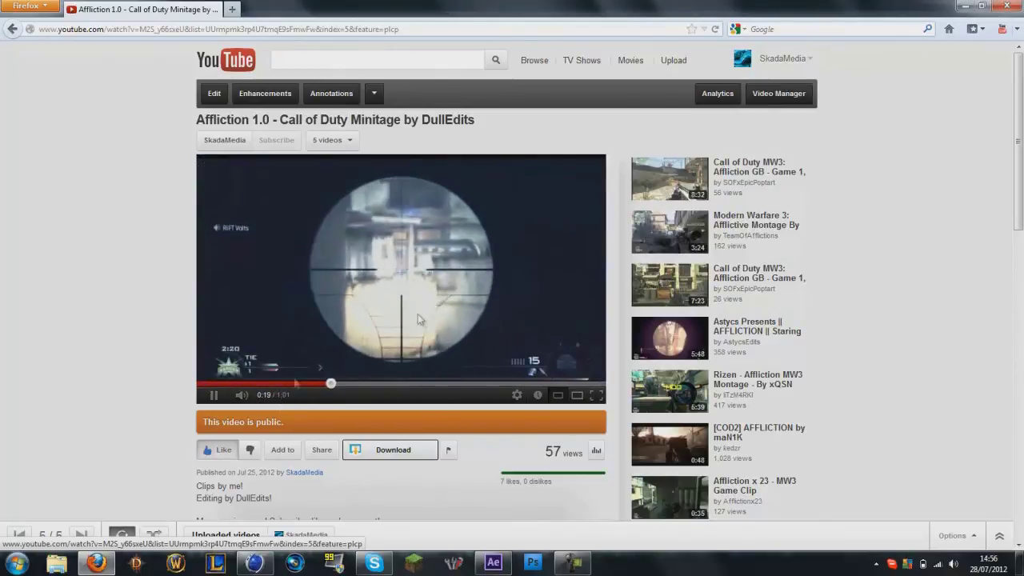
left_click(543, 293)
scroll(1007, 267, "down", 6)
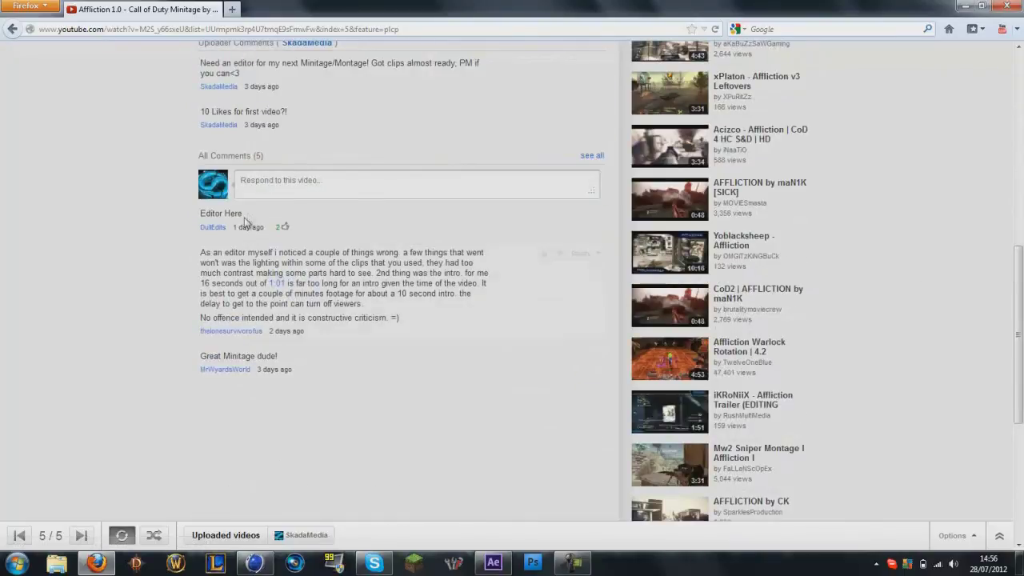
scroll(900, 224, "up", 10)
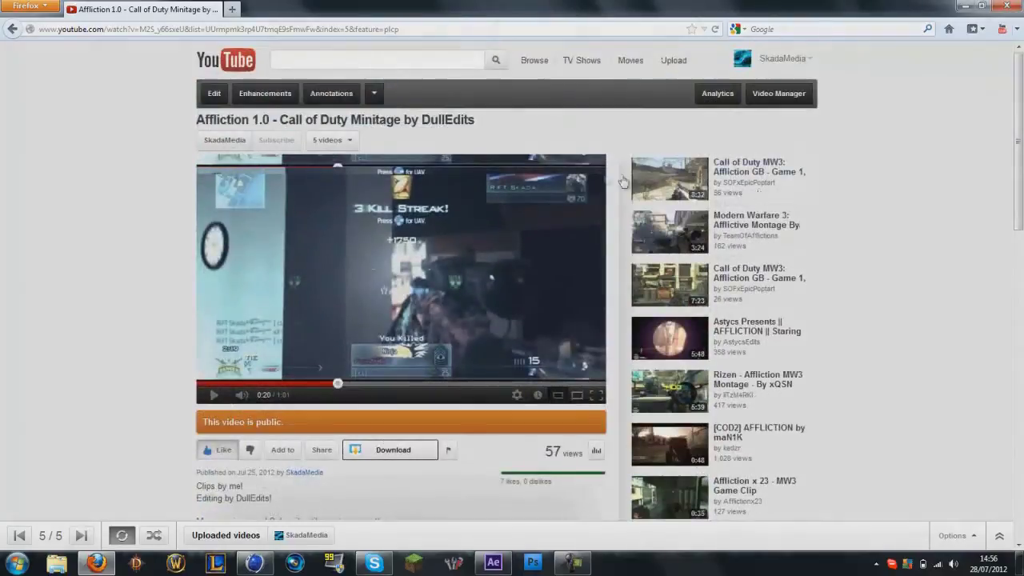
scroll(609, 180, "down", 2)
scroll(600, 181, "up", 2)
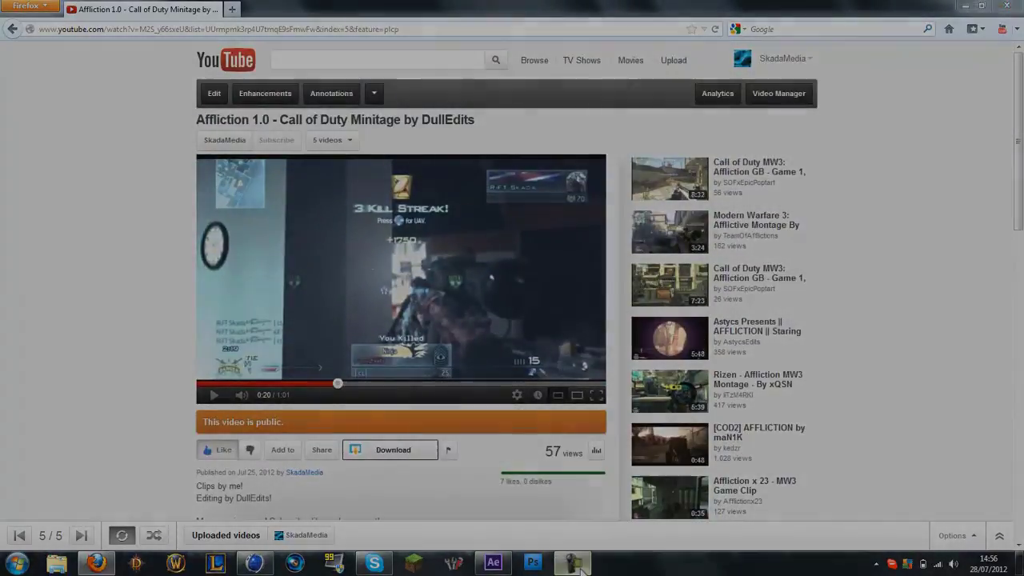
left_click(572, 563)
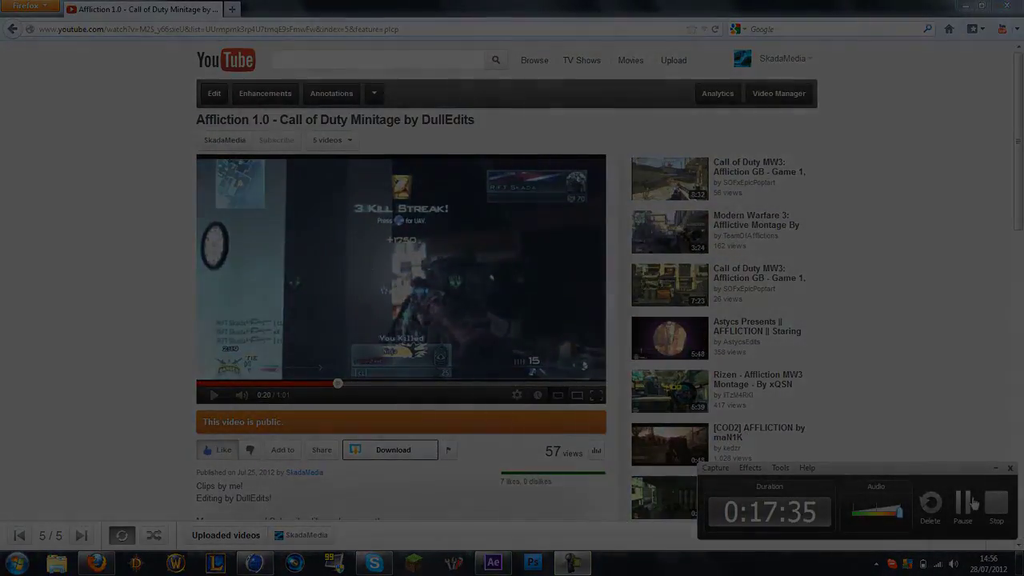